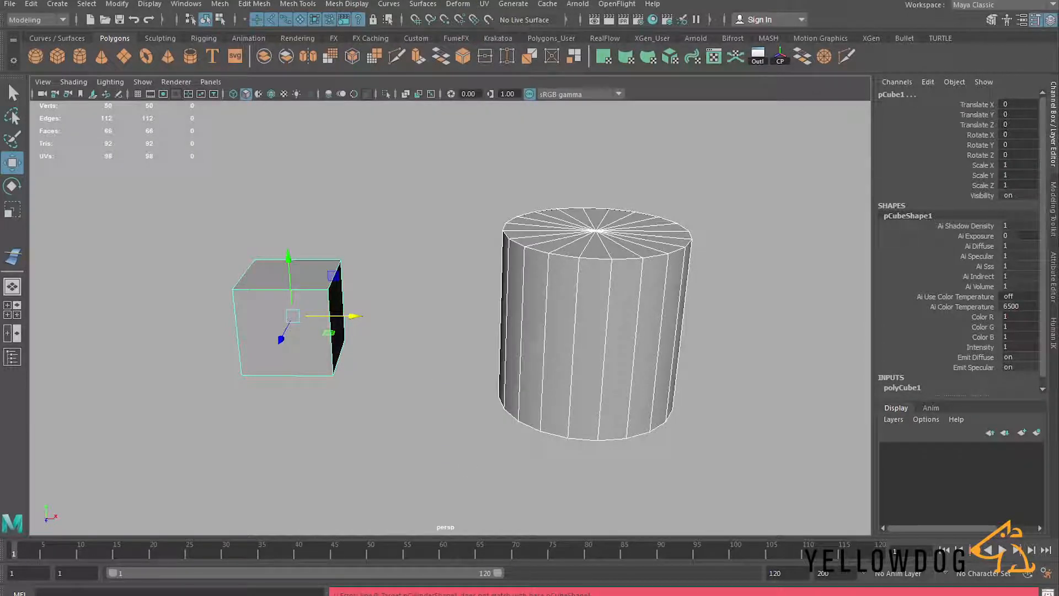
Read the blend shape error about the mismatched cylinder and cube in the Script Editor history, and close the editor
click(1047, 592)
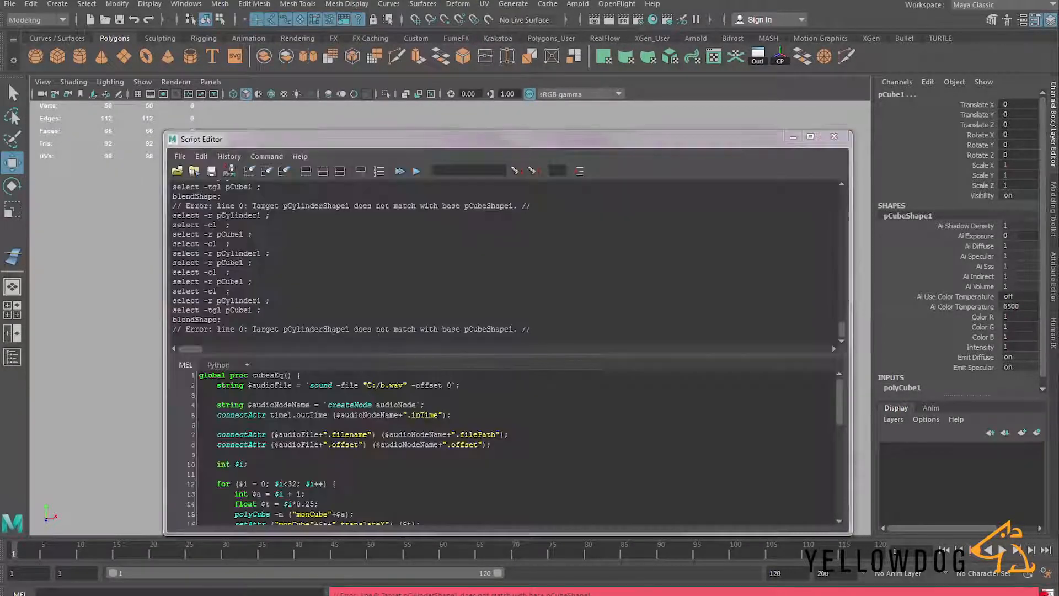
drag(284, 330, 441, 329)
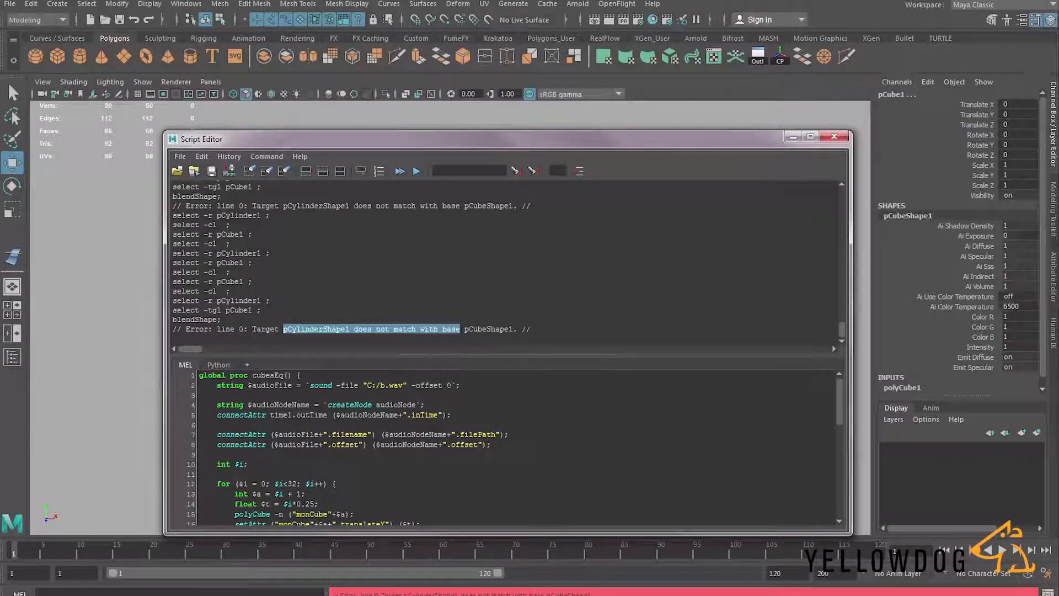
click(834, 136)
Compare the vertex, edge and face counts of the cylinder and the cube
right_drag(567, 267, 640, 251)
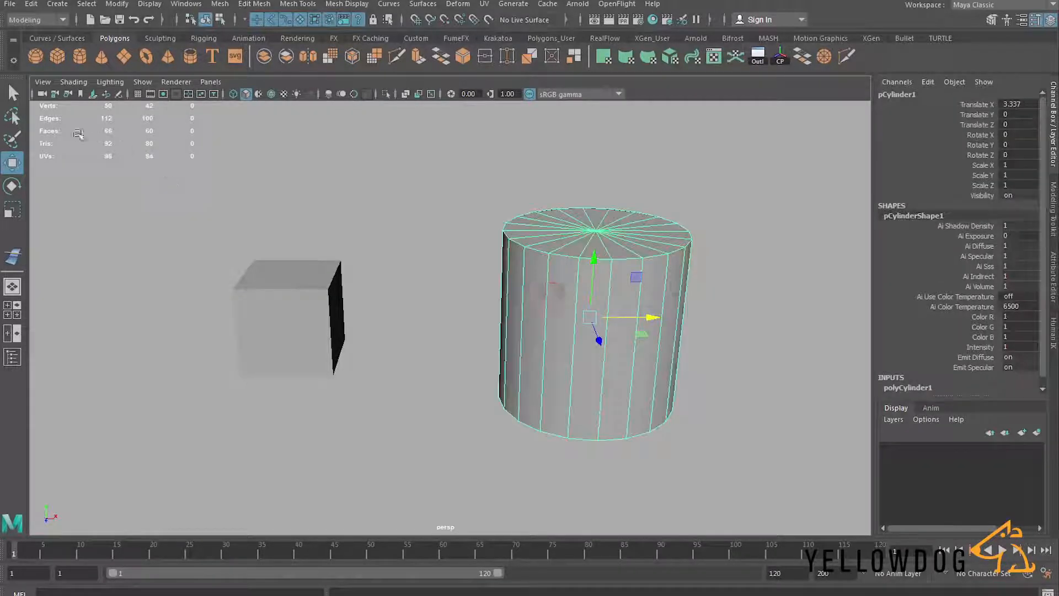
click(301, 273)
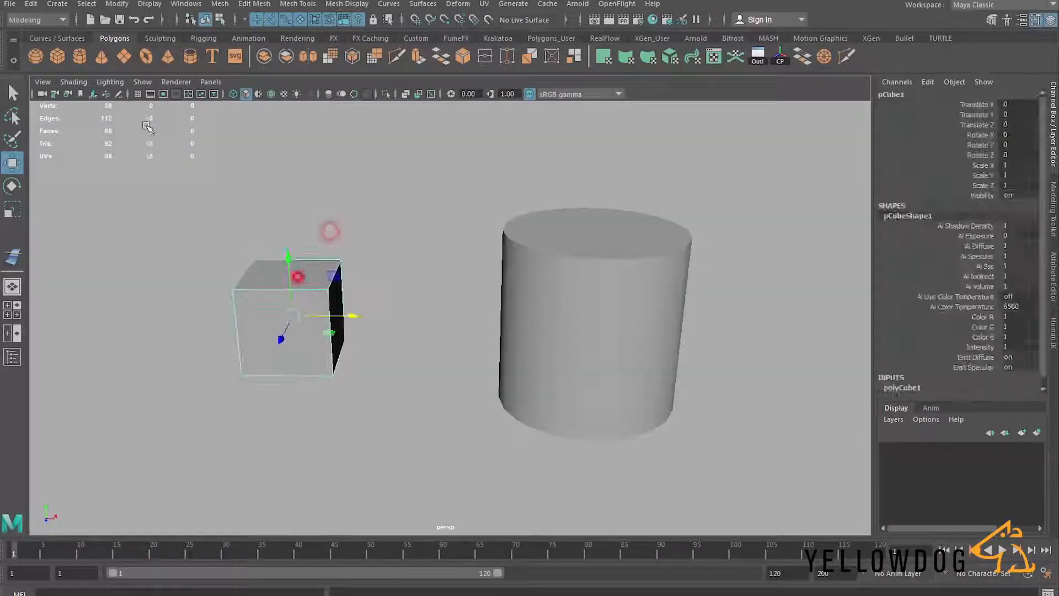
click(448, 215)
click(628, 392)
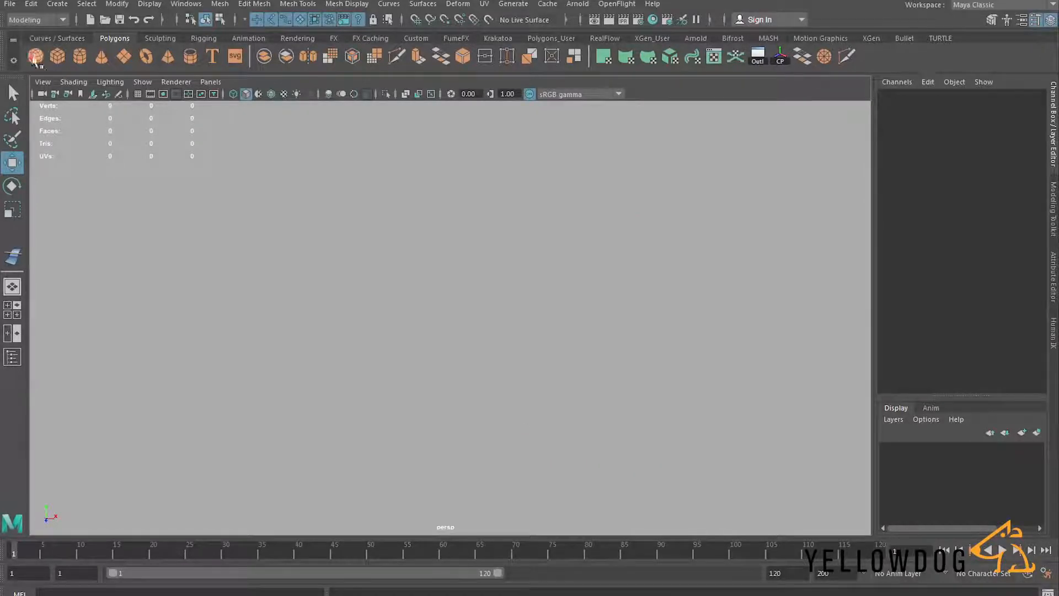
Create a polygon sphere, duplicate it and move the copy along X so the two spheres stand side by side
click(35, 57)
key(ctrl+d)
drag(356, 318, 644, 325)
Pull the duplicated sphere's top vertex downward with soft selection to form a bowl, and return to object mode
right_drag(599, 253, 546, 249)
click(583, 229)
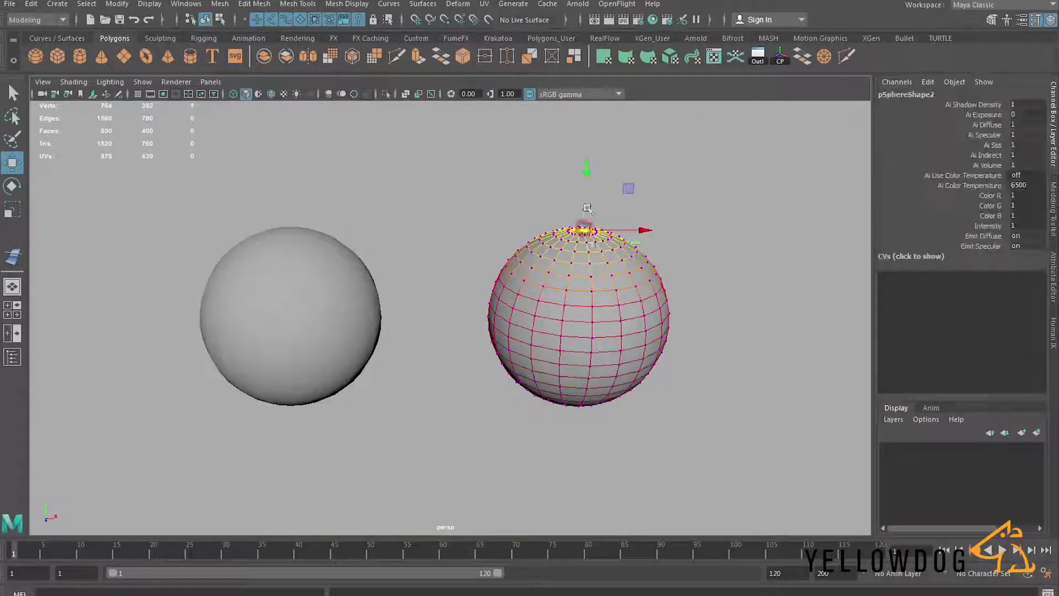
drag(586, 200, 584, 322)
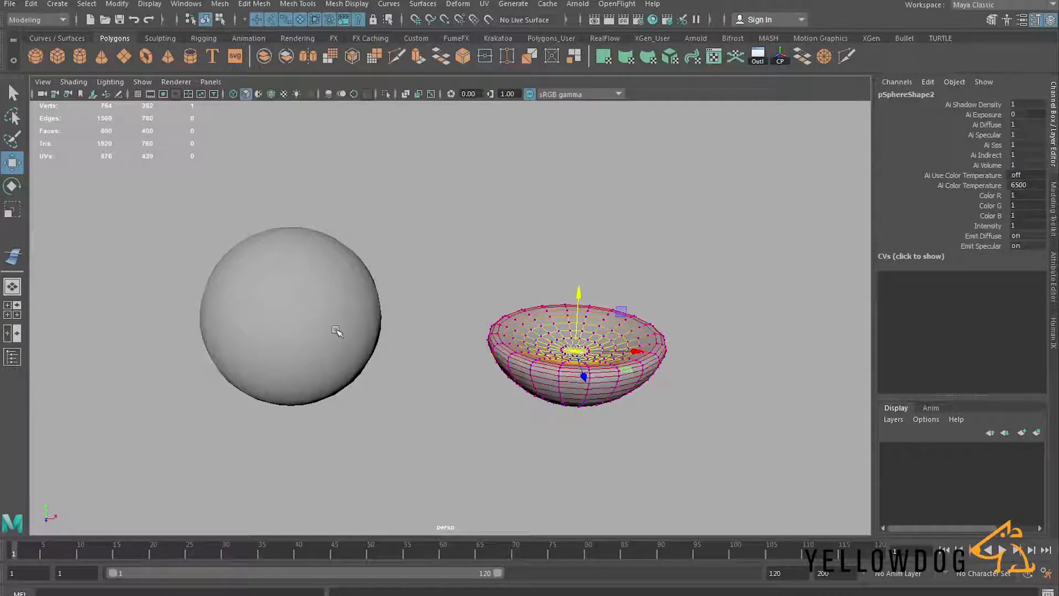
right_drag(530, 331, 586, 260)
click(626, 252)
Create a blend shape on the original sphere using the bowl-shaped copy as its target
click(541, 324)
shift+click(333, 288)
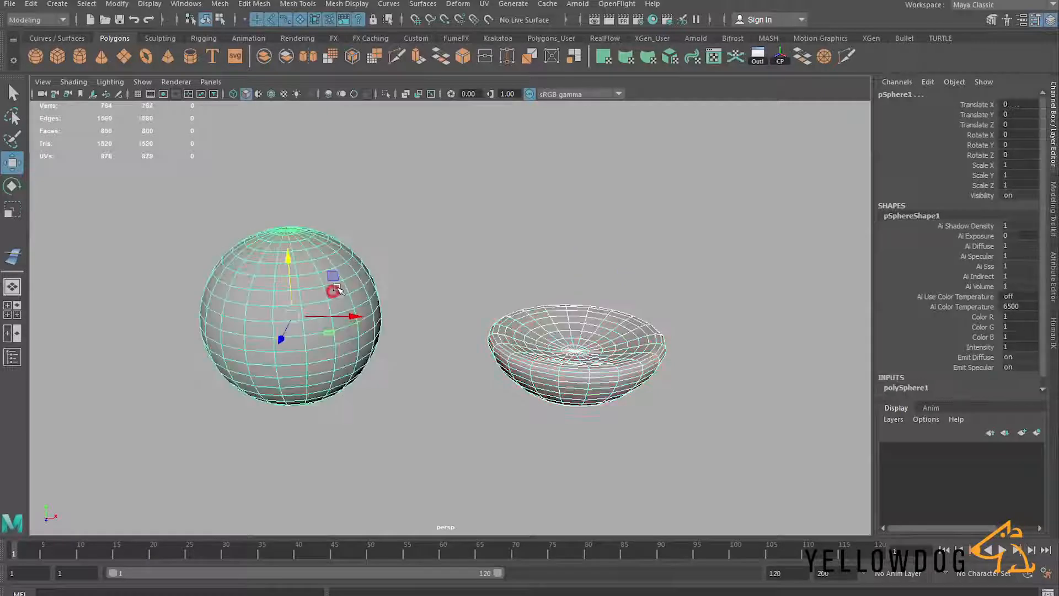
click(458, 3)
click(479, 37)
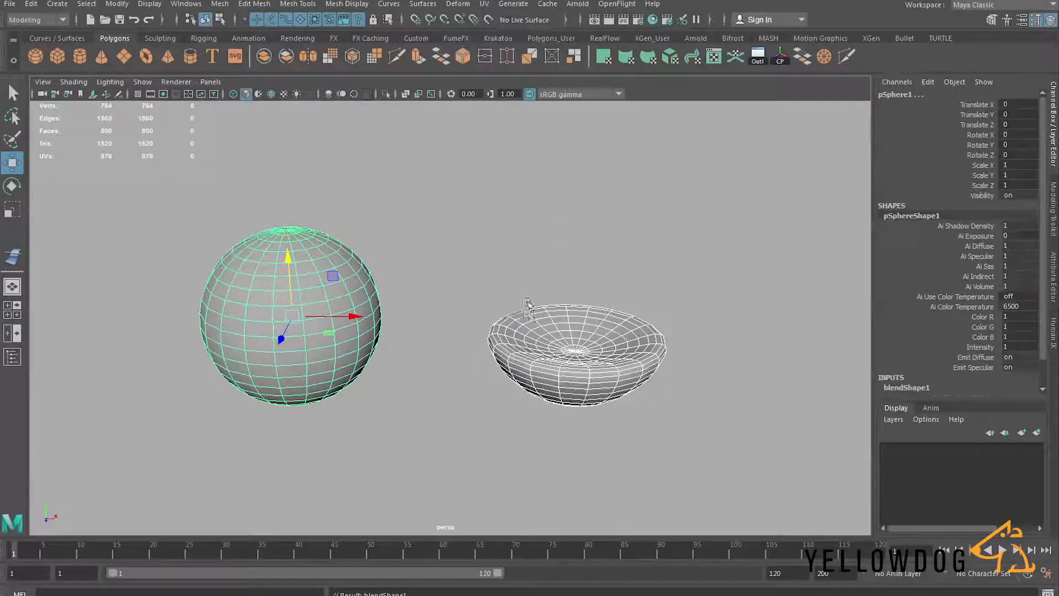
Test the blend shape on the original sphere by scrubbing its bowl target weight
click(504, 243)
click(321, 289)
scroll(905, 353, down, 2)
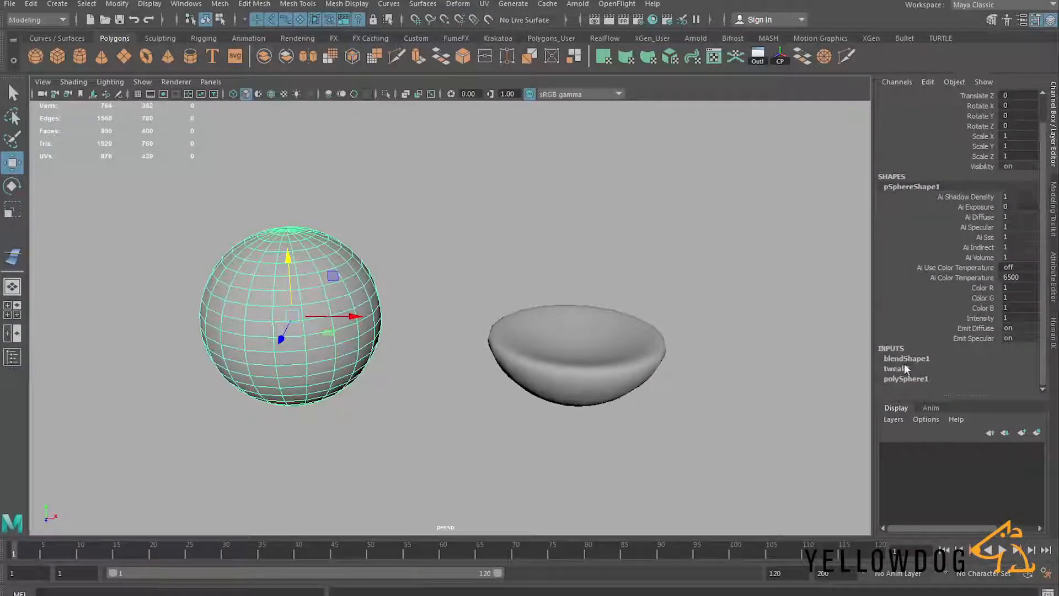
click(909, 359)
scroll(932, 364, down, 1)
click(979, 359)
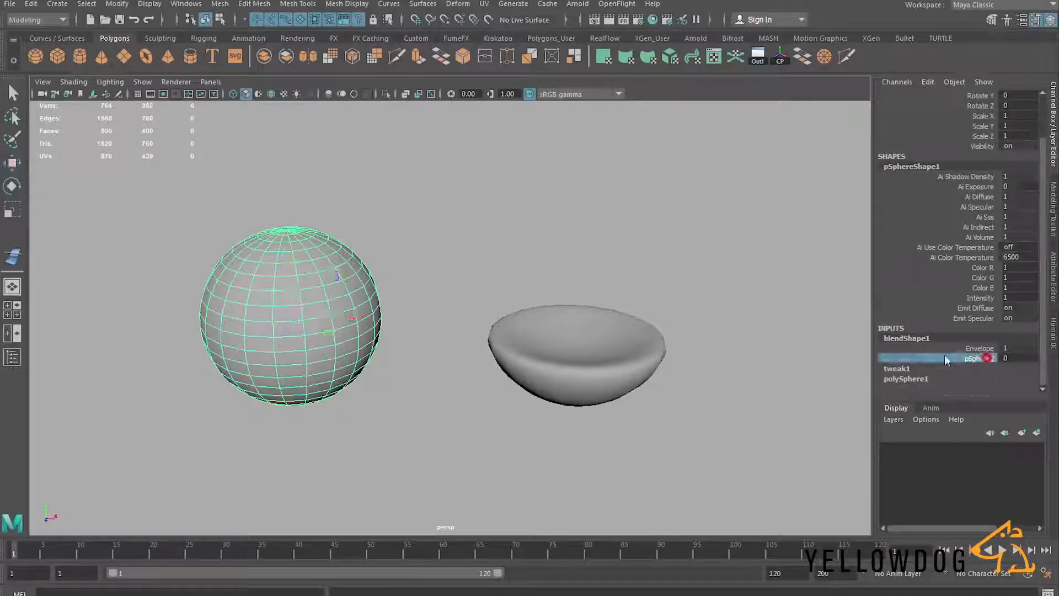
middle_drag(515, 281, 421, 284)
alt+drag(472, 288, 499, 280)
click(498, 275)
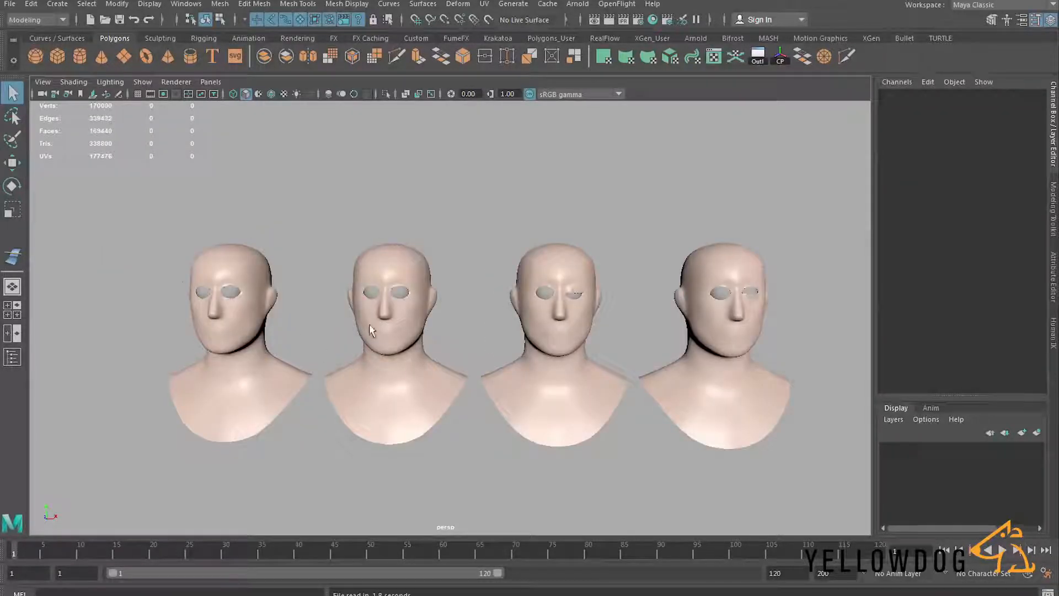
Examine the upper-lid and lower-lid blink target heads in the viewport and their names in the Outliner
alt+drag(367, 327, 377, 325)
alt+right_drag(369, 301, 530, 301)
alt+middle_drag(450, 301, 293, 303)
alt+right_drag(300, 299, 333, 298)
click(327, 298)
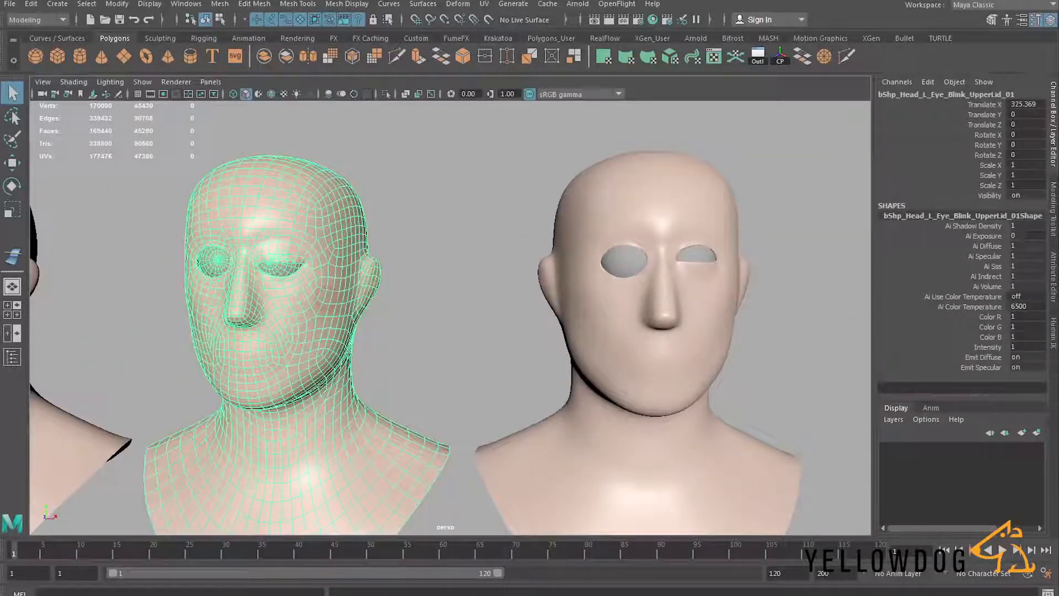
drag(0, 115, 194, 136)
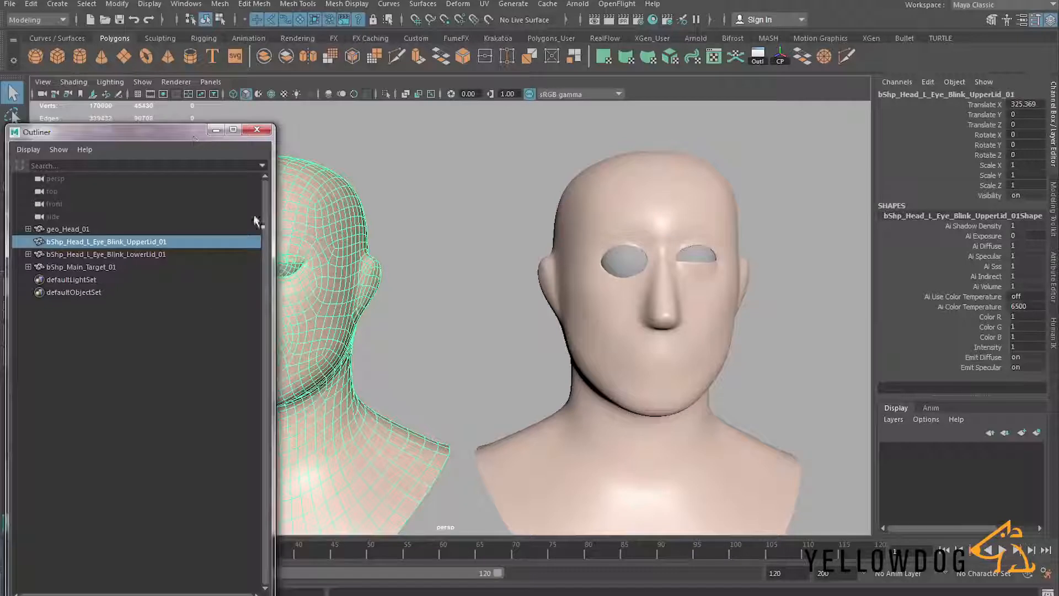
drag(274, 298, 235, 298)
click(131, 254)
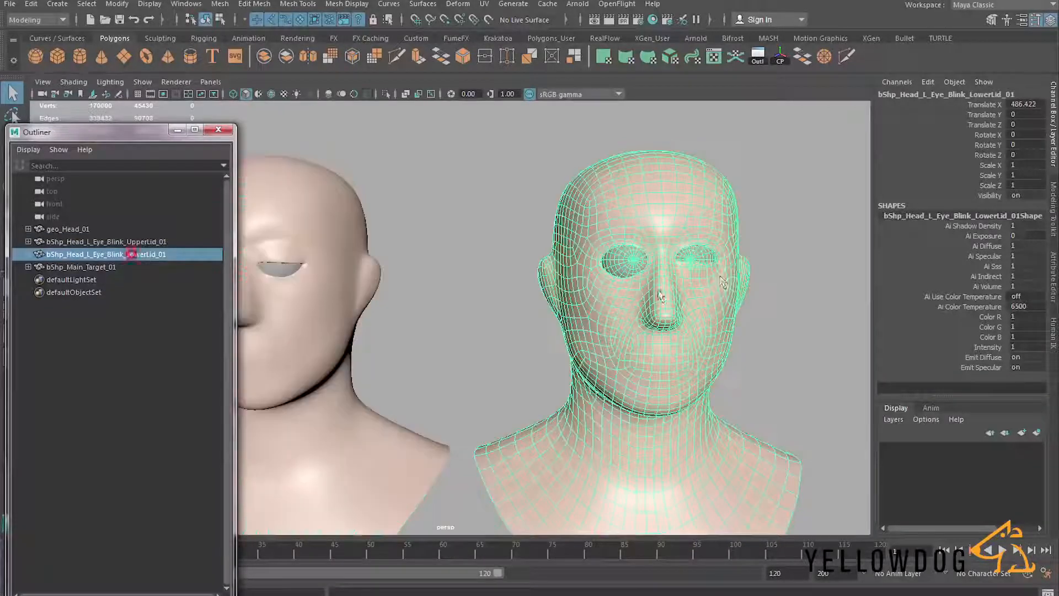
click(510, 277)
drag(162, 132, 0, 159)
Create a blend shape on bShp_Main_Target_01 with the upper-lid and lower-lid blink heads as targets
scroll(319, 255, down, 5)
alt+middle_drag(362, 314, 514, 331)
click(364, 309)
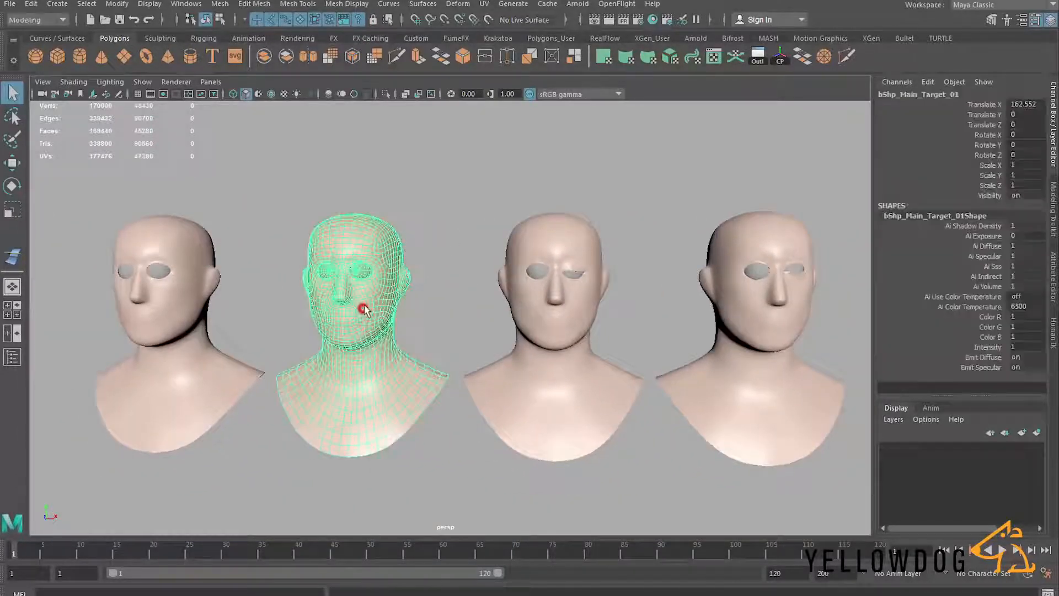
click(554, 322)
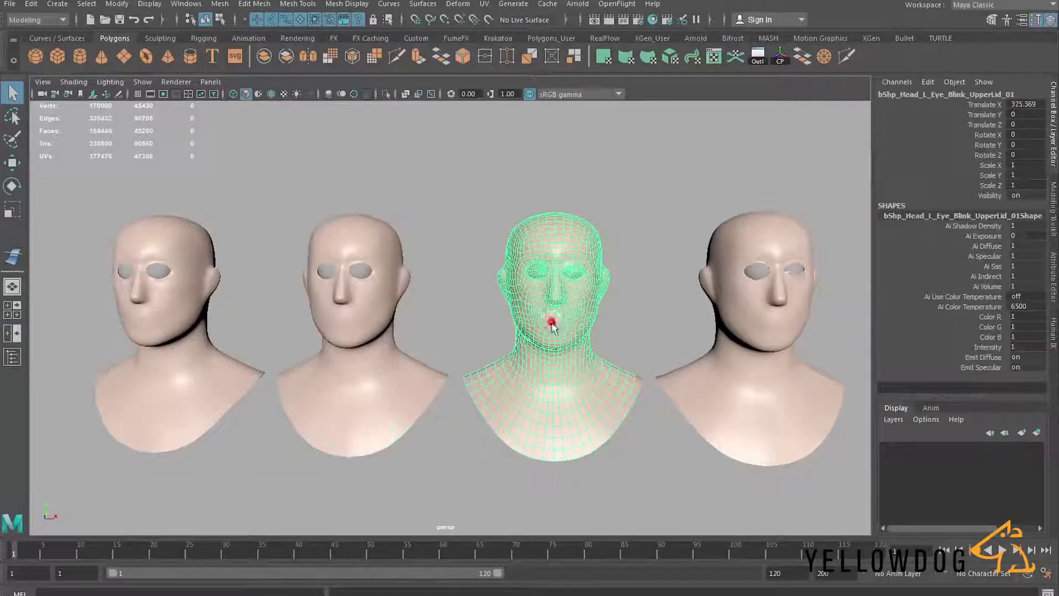
click(753, 333)
shift+click(361, 316)
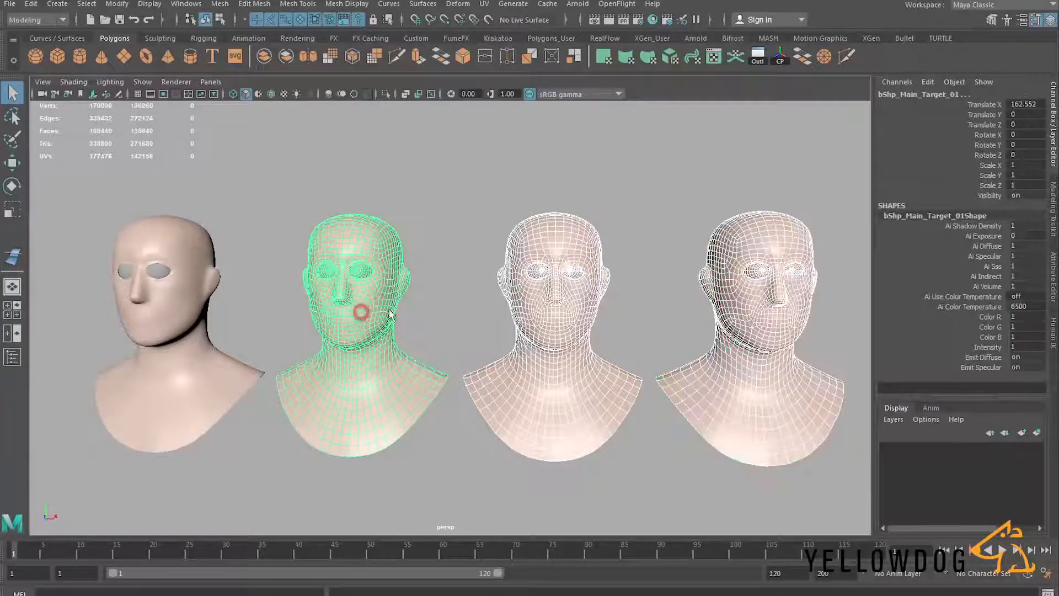
click(457, 4)
click(499, 37)
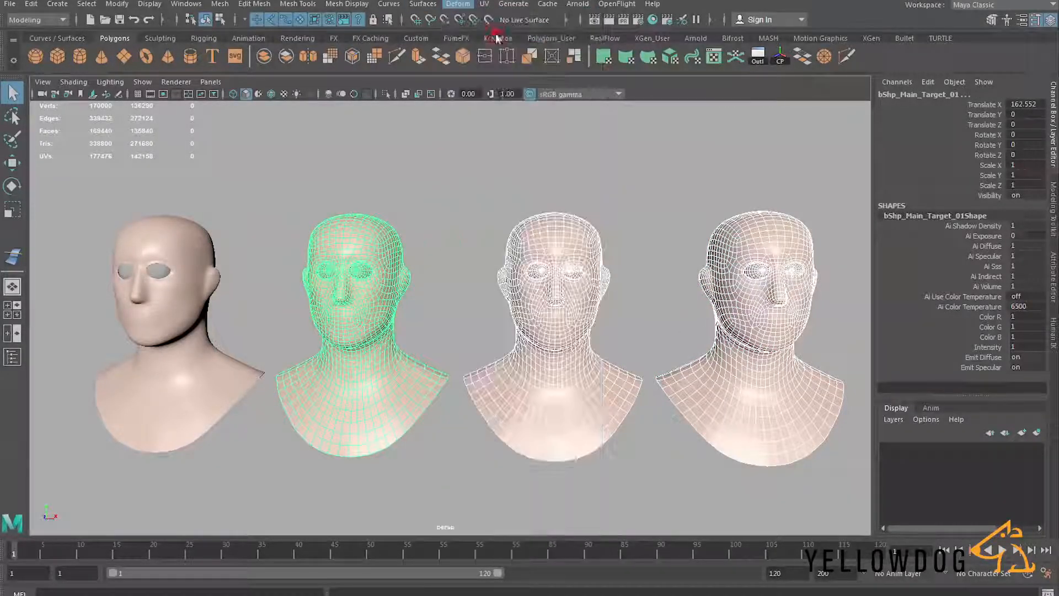
Test the upper-lid blink on bShp_Main_Target_01 by scrubbing its blend shape weight
click(362, 316)
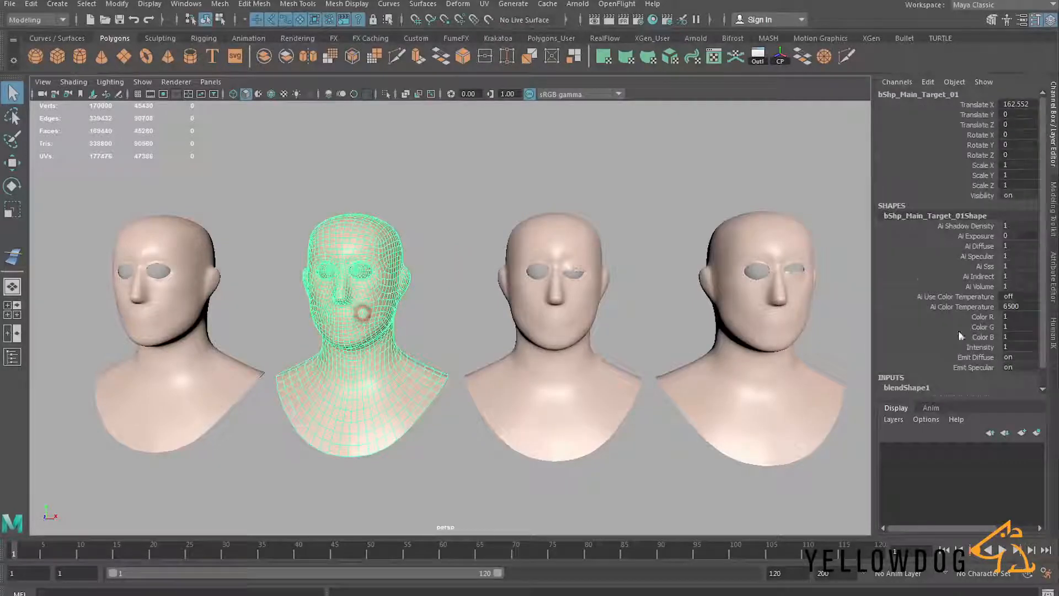
scroll(369, 290, up, 4)
alt+middle_drag(368, 291, 487, 346)
scroll(586, 382, up, 5)
click(956, 390)
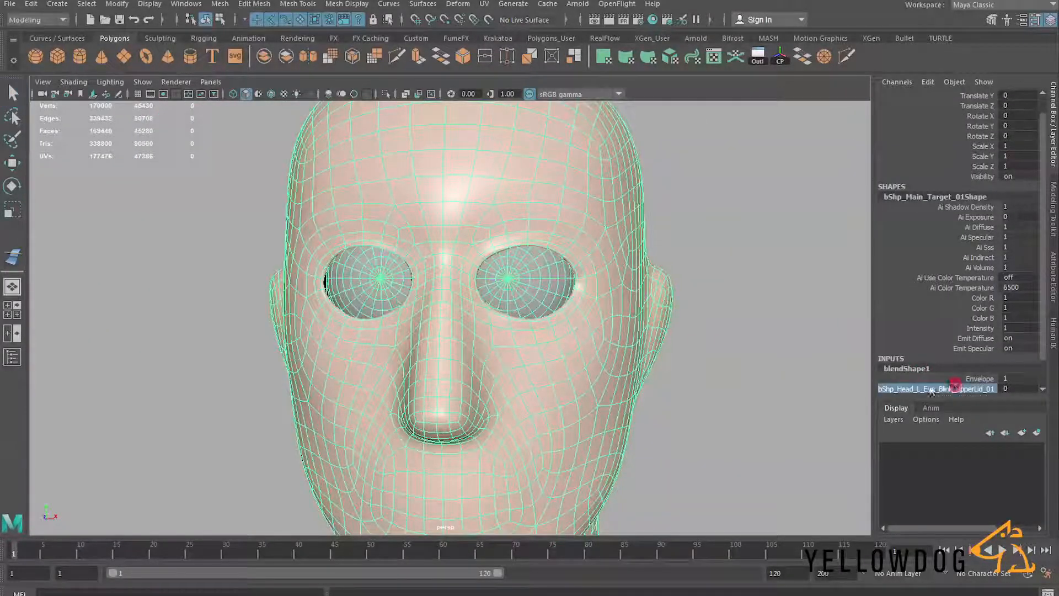
middle_drag(641, 333, 538, 325)
Test the lower-lid weight alone and both lid weights together on the main target head, returning them to 0
scroll(959, 360, down, 2)
click(962, 366)
middle_drag(706, 339, 611, 336)
drag(950, 359, 953, 369)
middle_drag(642, 318, 572, 308)
alt+right_drag(671, 294, 639, 294)
alt+middle_drag(643, 310, 582, 278)
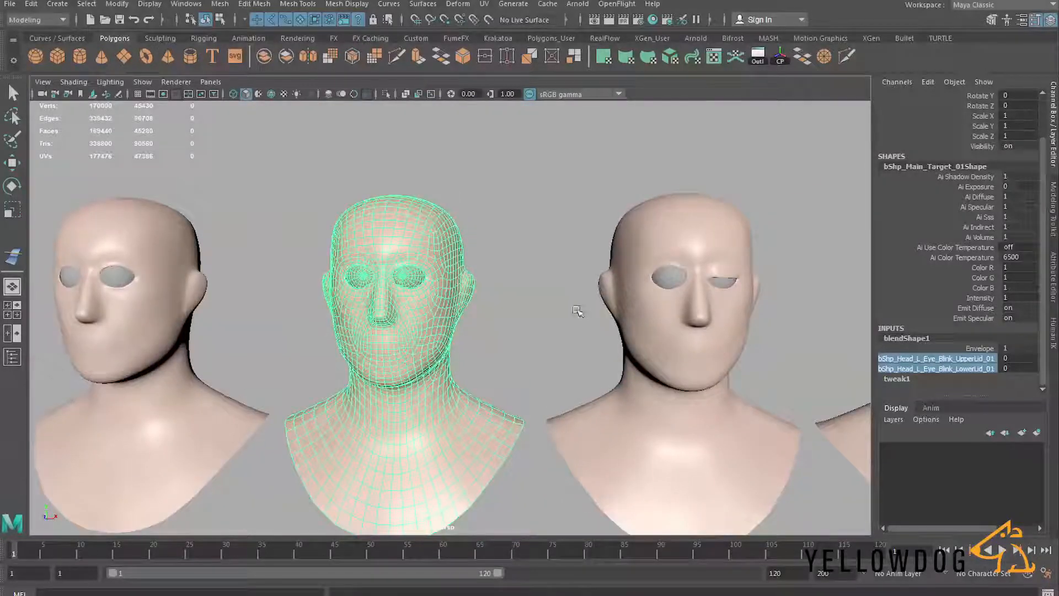
Create a blend shape on geo_Head_01 with bShp_Main_Target_01 as its target
key(q)
click(574, 312)
click(438, 307)
alt+middle_drag(437, 308, 534, 322)
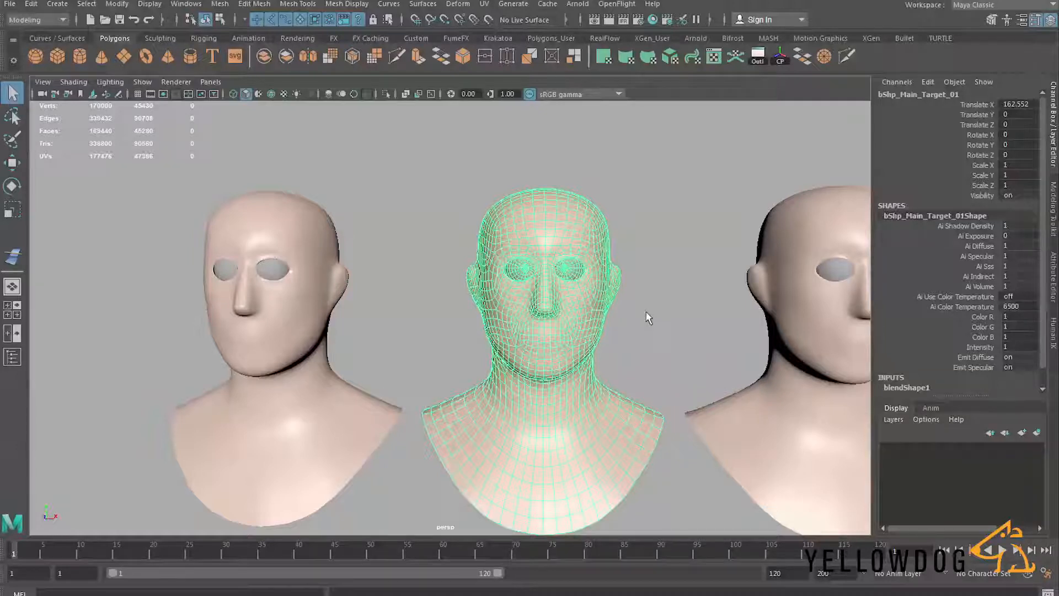
click(651, 310)
click(564, 313)
shift+click(290, 331)
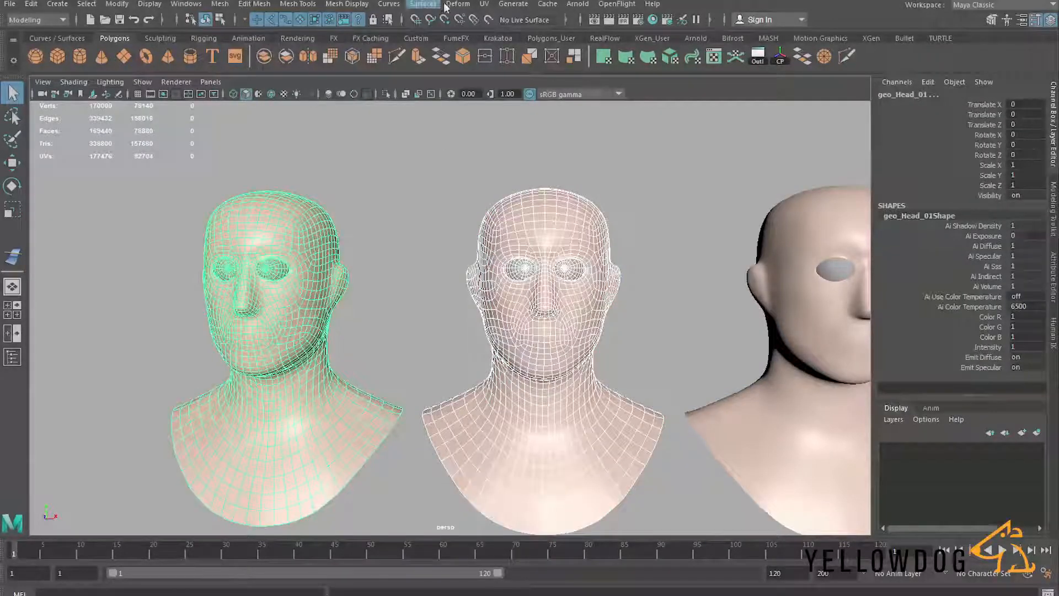
click(458, 4)
click(474, 34)
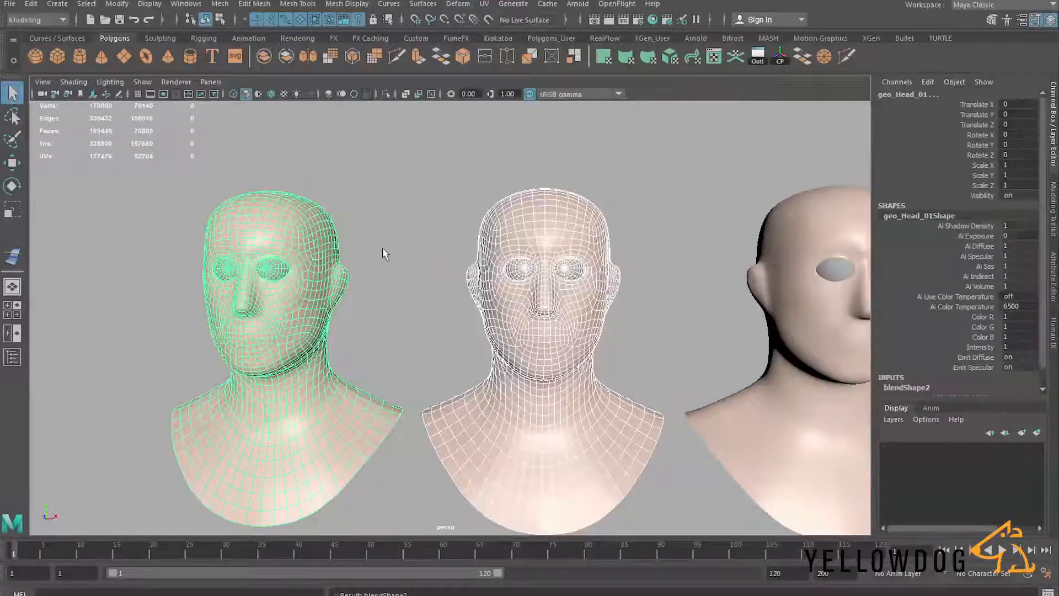
Set the bShp_Main_Target_01 weight on geo_Head_01's blend shape to 1
click(381, 246)
click(305, 270)
click(922, 368)
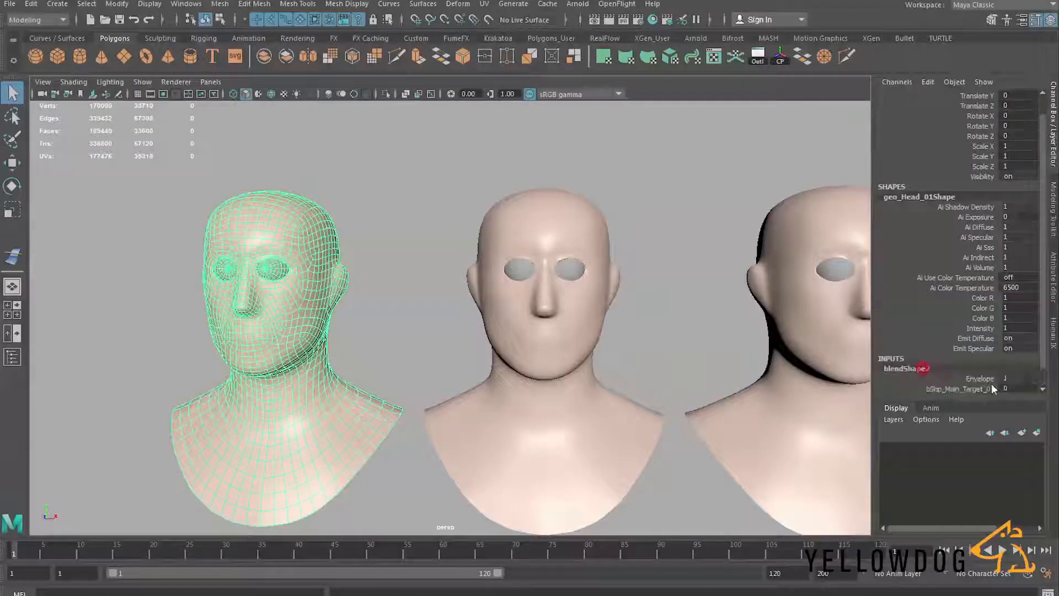
click(985, 389)
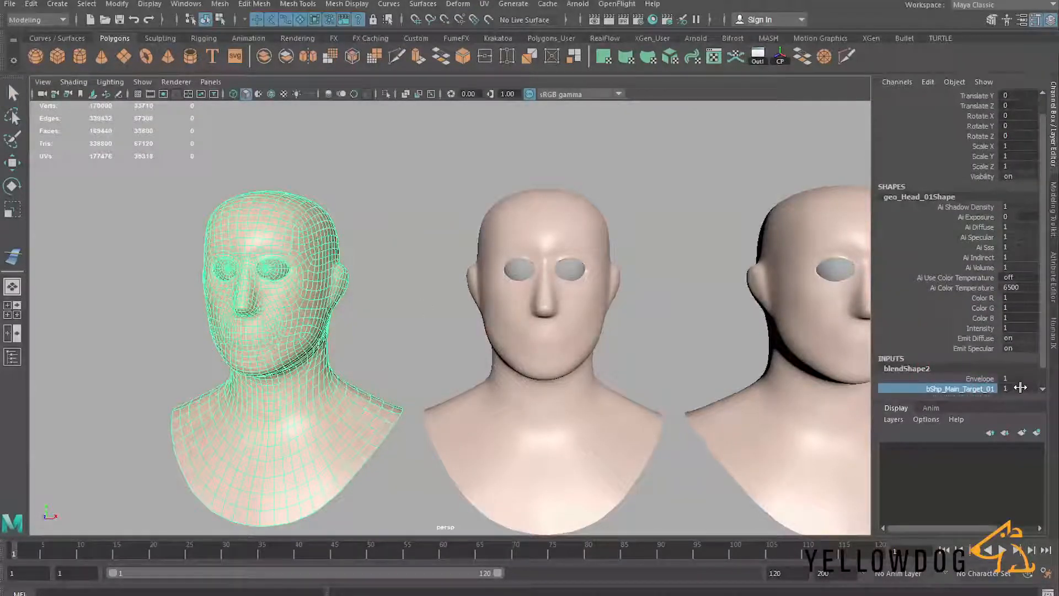
Set both the upper-lid and lower-lid blink weights on bShp_Main_Target_01 to 1
click(571, 310)
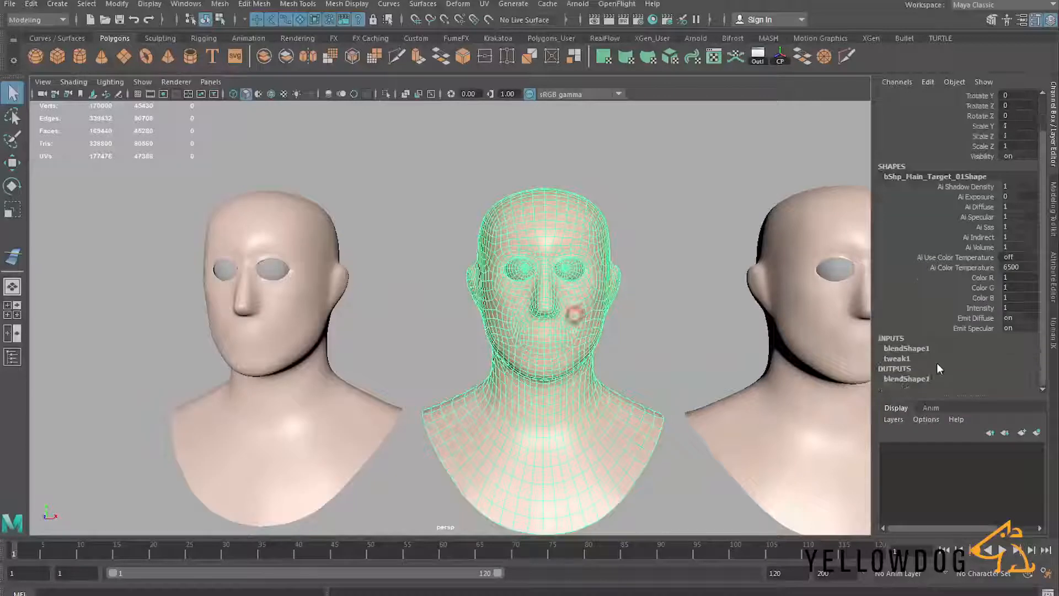
click(906, 349)
drag(988, 370, 988, 379)
middle_drag(706, 320, 778, 323)
Hide the three target heads and examine the blink on geo_Head_01
scroll(656, 324, down, 5)
drag(445, 230, 827, 415)
key(ctrl+h)
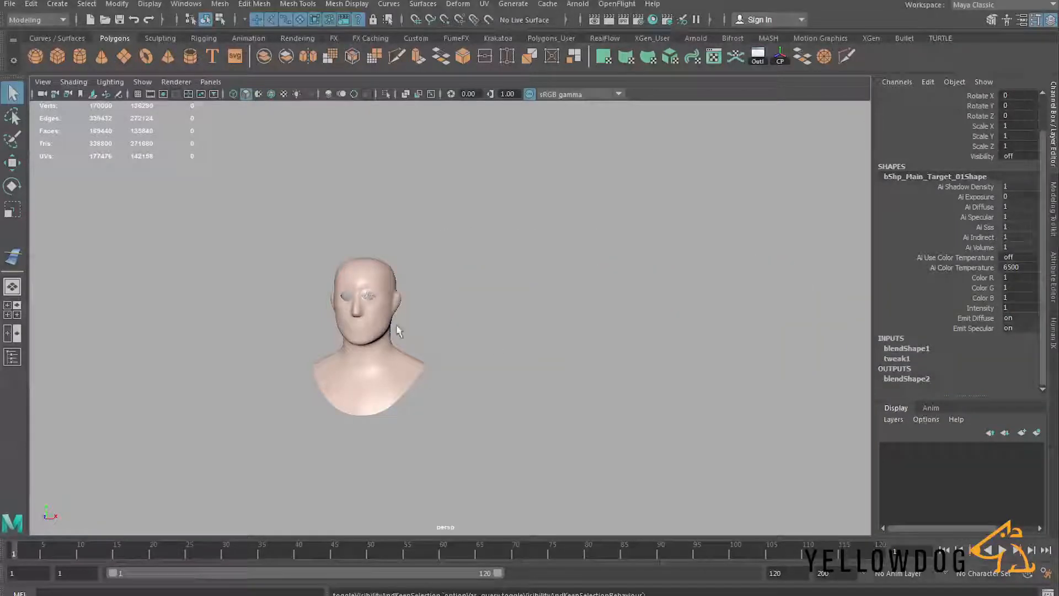
scroll(386, 326, up, 5)
scroll(338, 300, up, 3)
scroll(618, 353, down, 2)
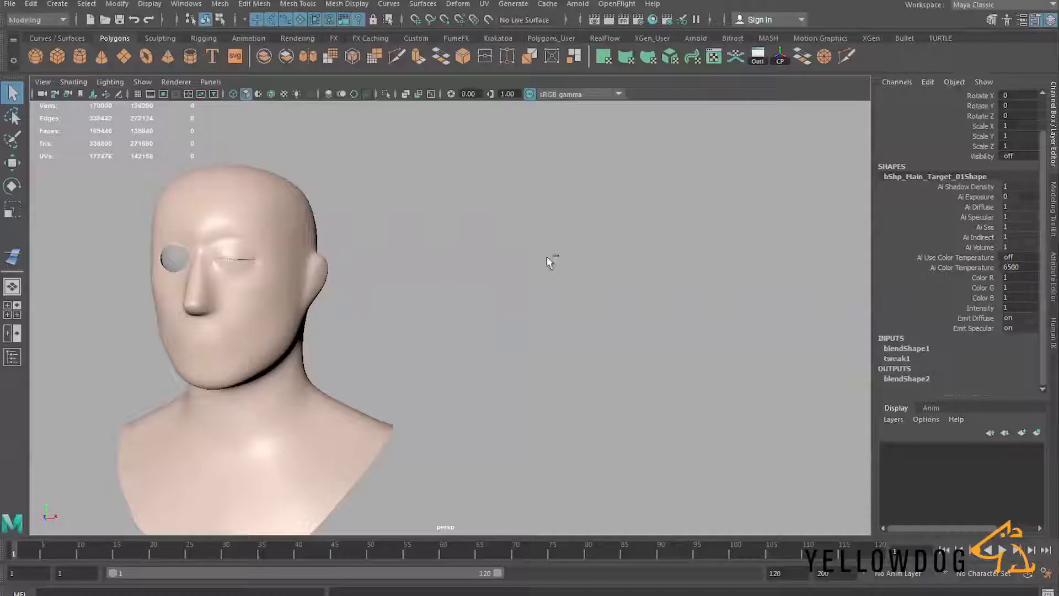
Show the hidden target heads again, clear the selection and frame all four heads
key(ctrl+shift+h)
scroll(532, 289, down, 3)
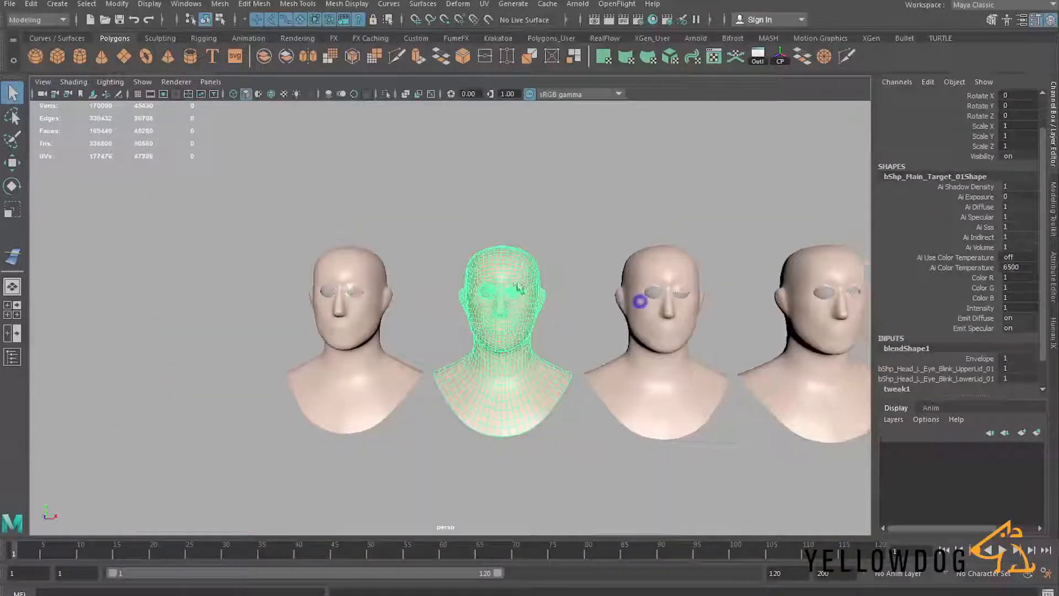
scroll(532, 290, up, 2)
click(610, 269)
alt+middle_drag(611, 269, 484, 266)
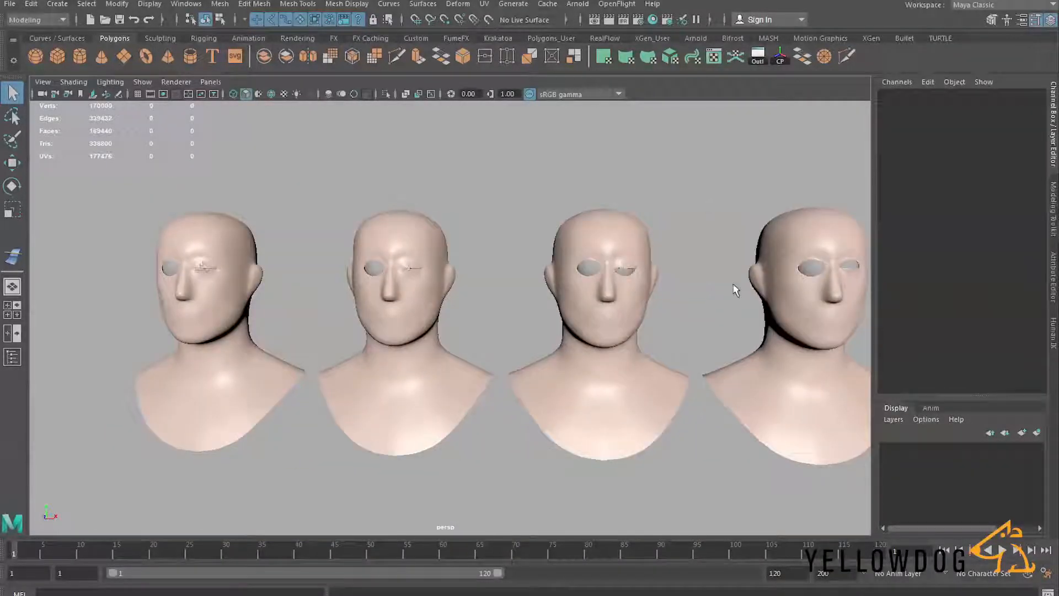
alt+middle_drag(747, 288, 654, 289)
Scrub both blink weights on bShp_Main_Target_01 together and bring them back to 0
scroll(533, 309, up, 3)
click(531, 326)
scroll(554, 312, up, 3)
alt+middle_drag(554, 312, 397, 288)
scroll(397, 289, up, 2)
alt+middle_drag(483, 314, 580, 343)
scroll(925, 371, down, 1)
click(910, 359)
drag(932, 369, 932, 379)
middle_drag(667, 324, 477, 274)
middle_drag(579, 290, 333, 249)
middle_drag(621, 281, 480, 272)
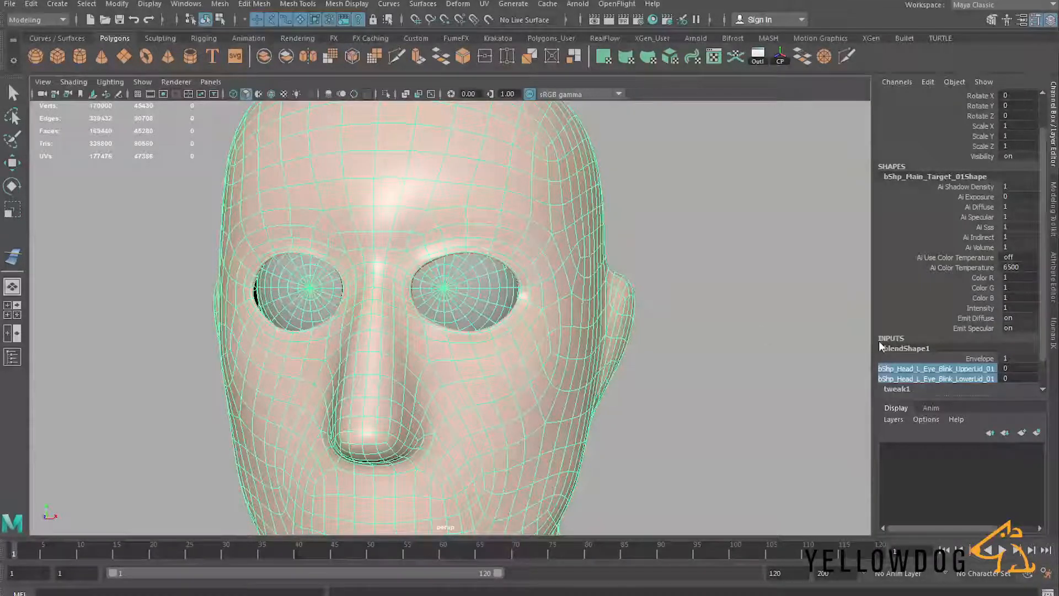
Delete the construction history of bShp_Main_Target_01 and clear the selection
scroll(701, 295, down, 3)
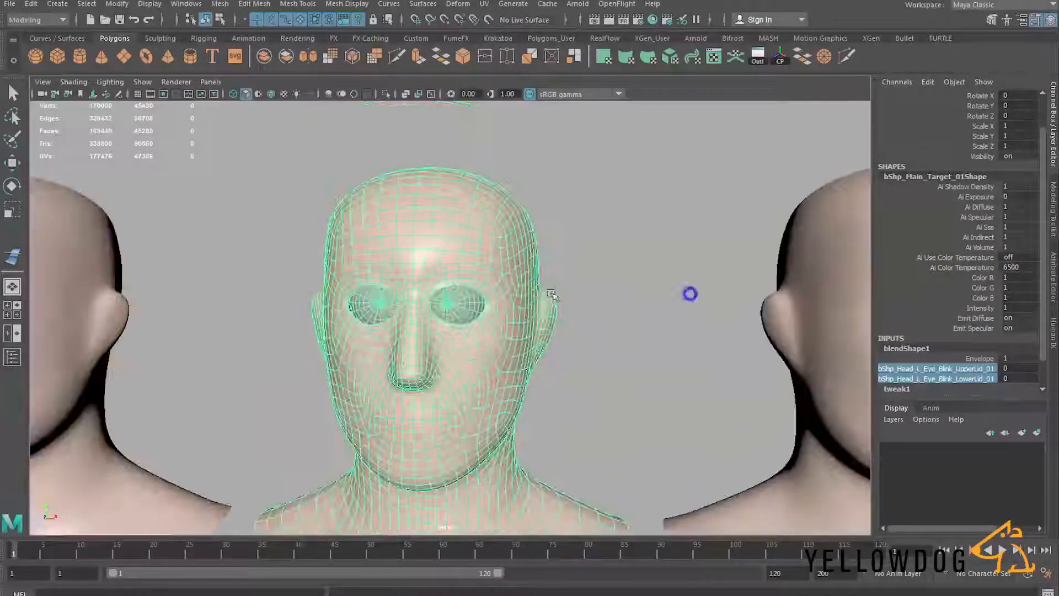
click(30, 5)
mouse_move(107, 154)
click(252, 159)
click(621, 284)
scroll(579, 298, down, 4)
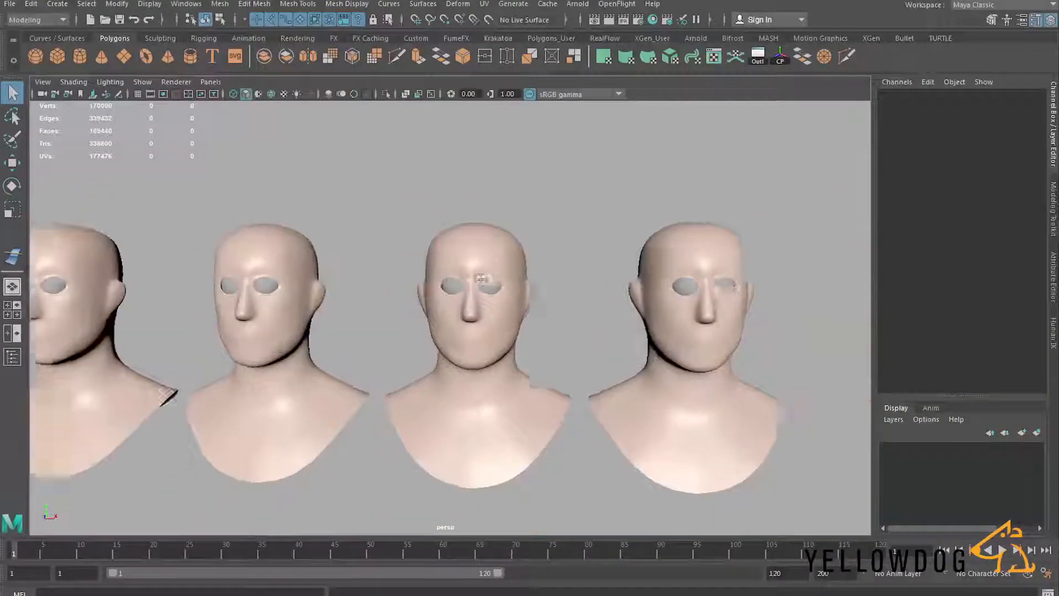
Duplicate geo_Head_01 and move the copy along X past the last head in the row, to about 625.8
scroll(480, 278, down, 3)
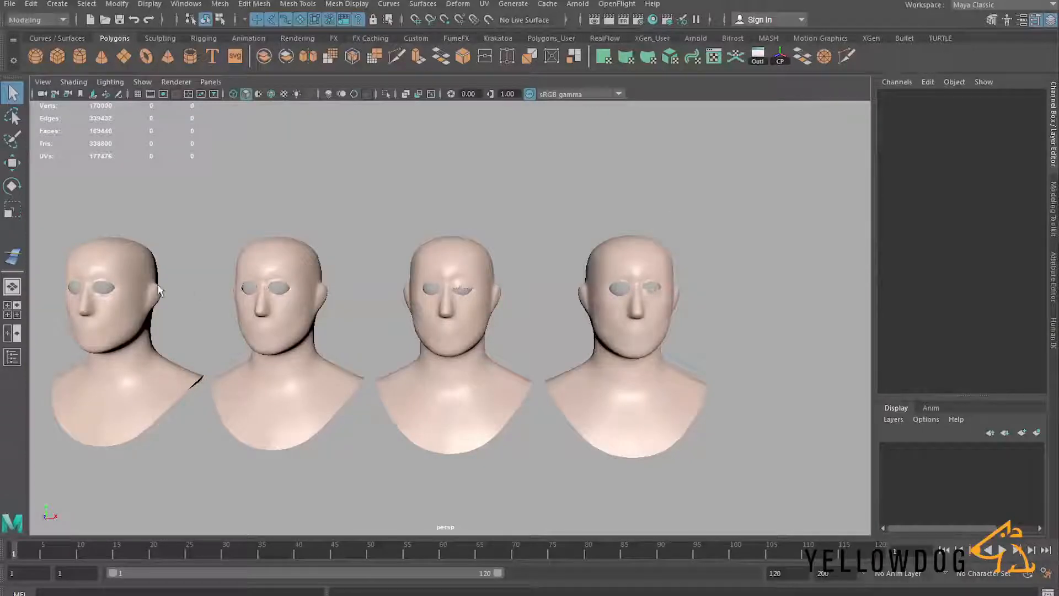
click(146, 276)
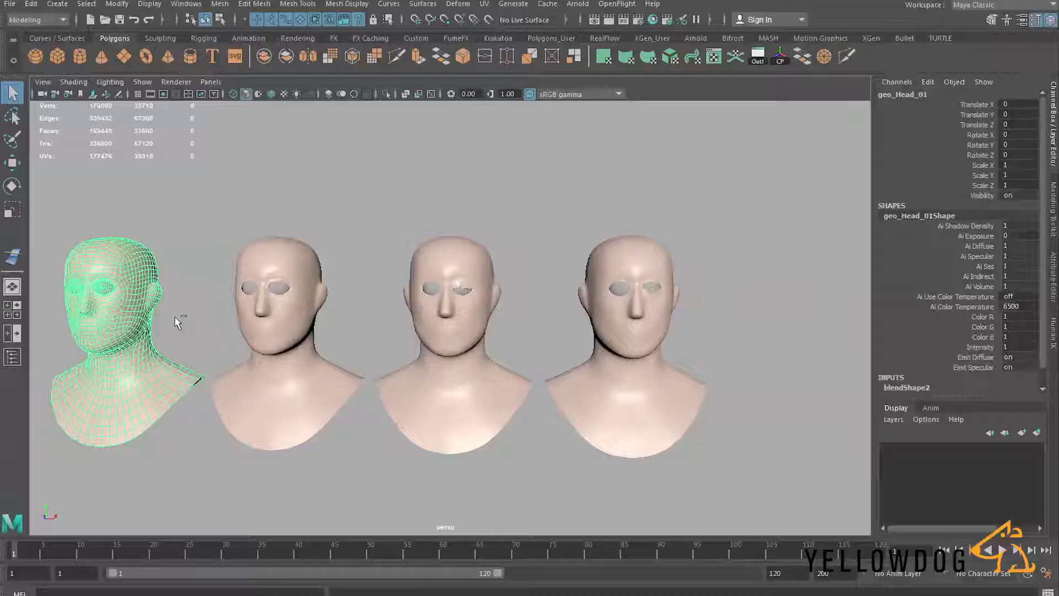
key(ctrl+d)
key(w)
drag(168, 344, 846, 355)
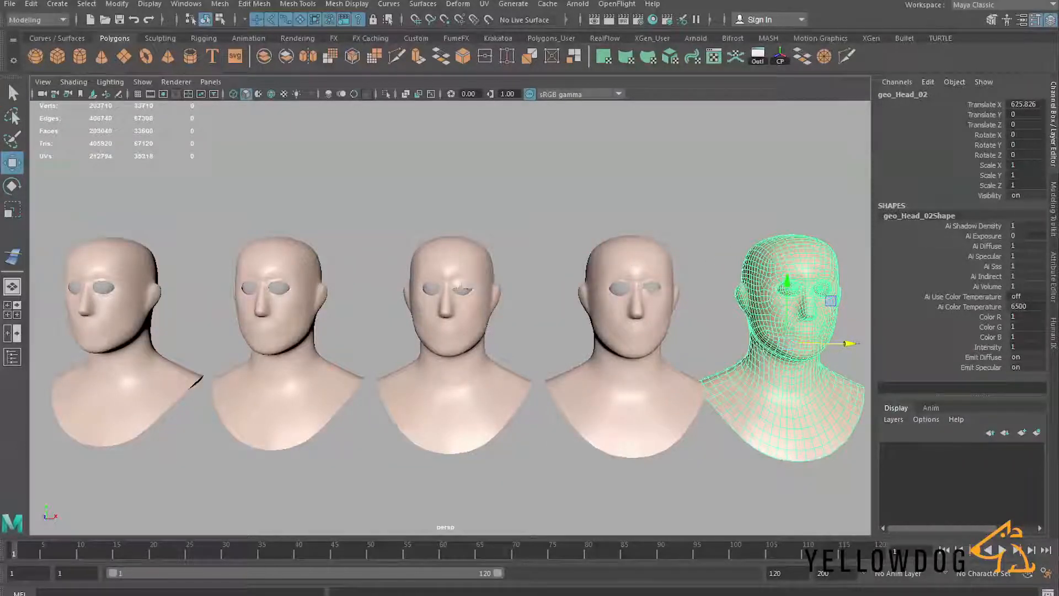
Rename the duplicated head geo_Head_02 as bShp_Head_L_Eye_Blink_UpperLid_midtarget_01
click(758, 56)
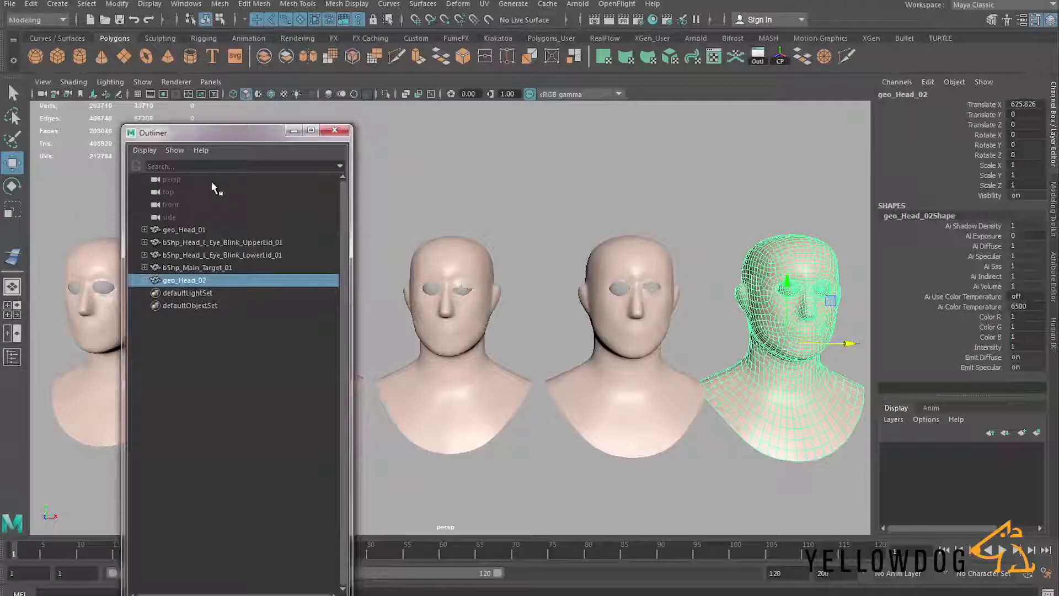
click(228, 255)
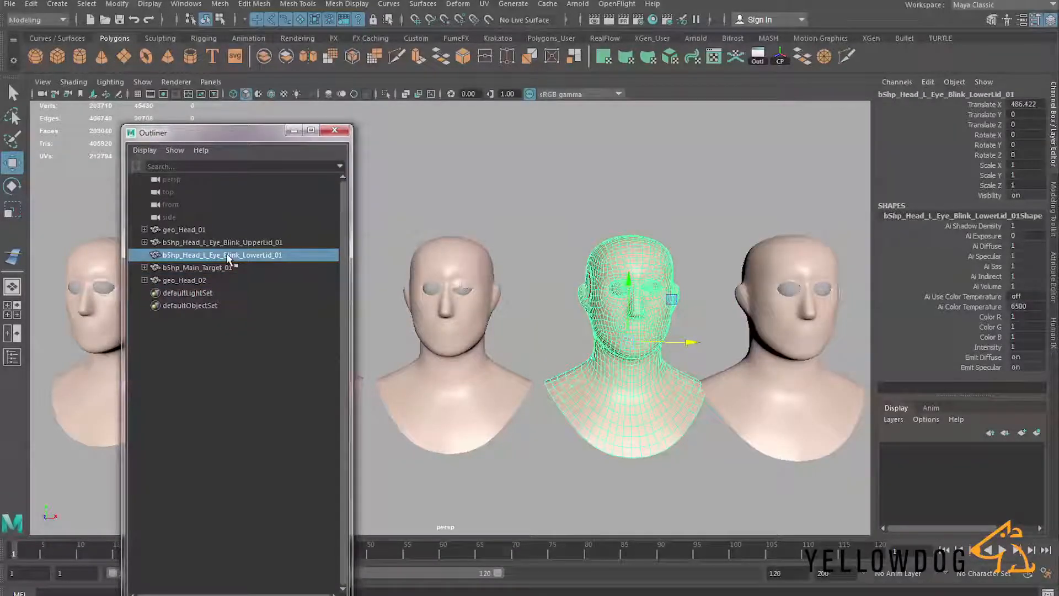
click(235, 243)
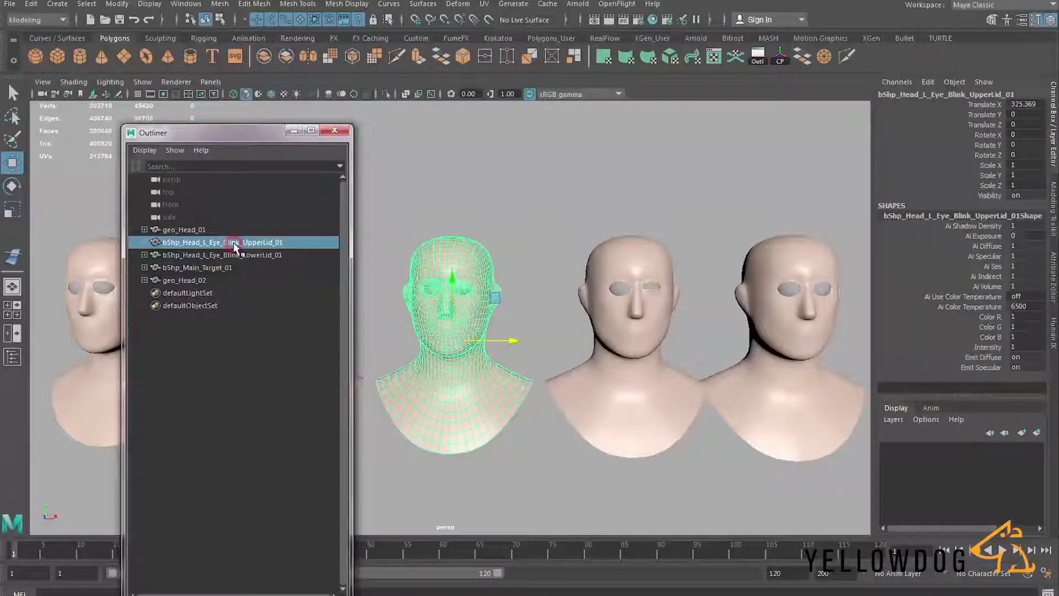
click(202, 280)
key(ctrl+v)
click(547, 319)
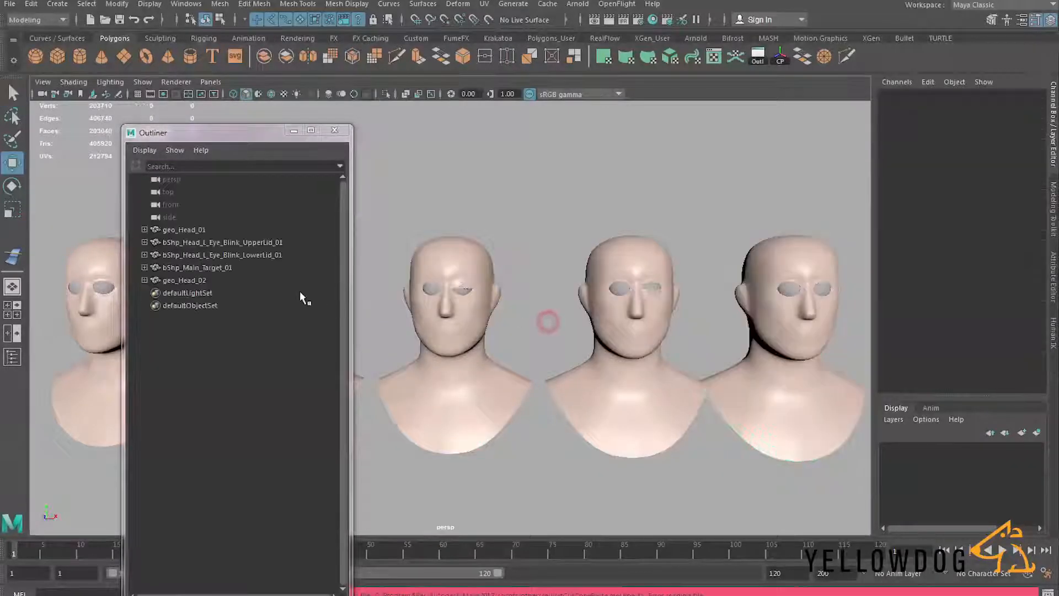
click(178, 279)
double_click(167, 280)
text(bShp_Head_L_Eye_Blink_UpperLid_01)
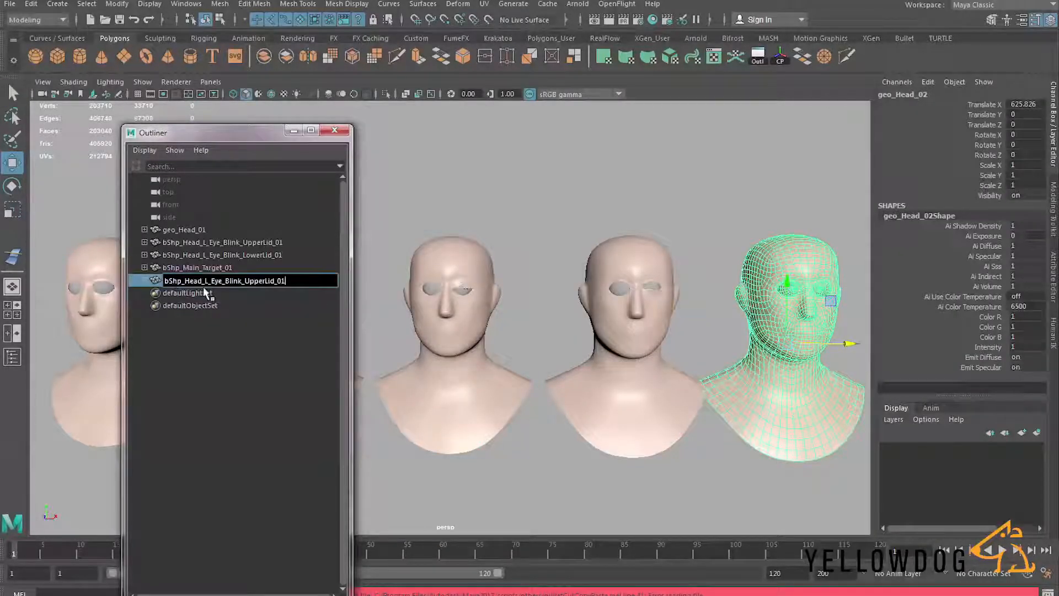
text(mid_)
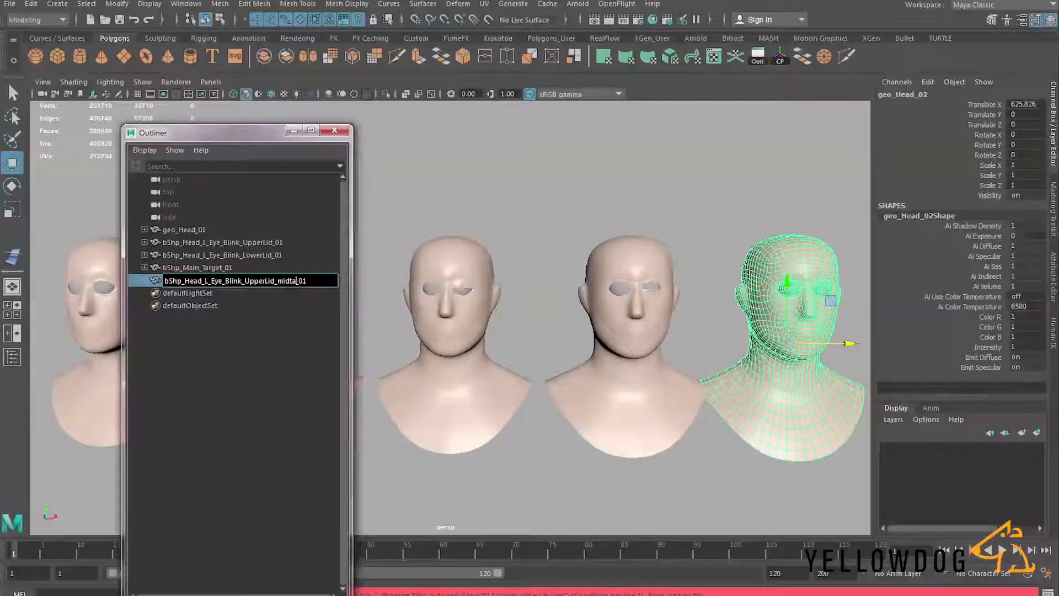
key(Return)
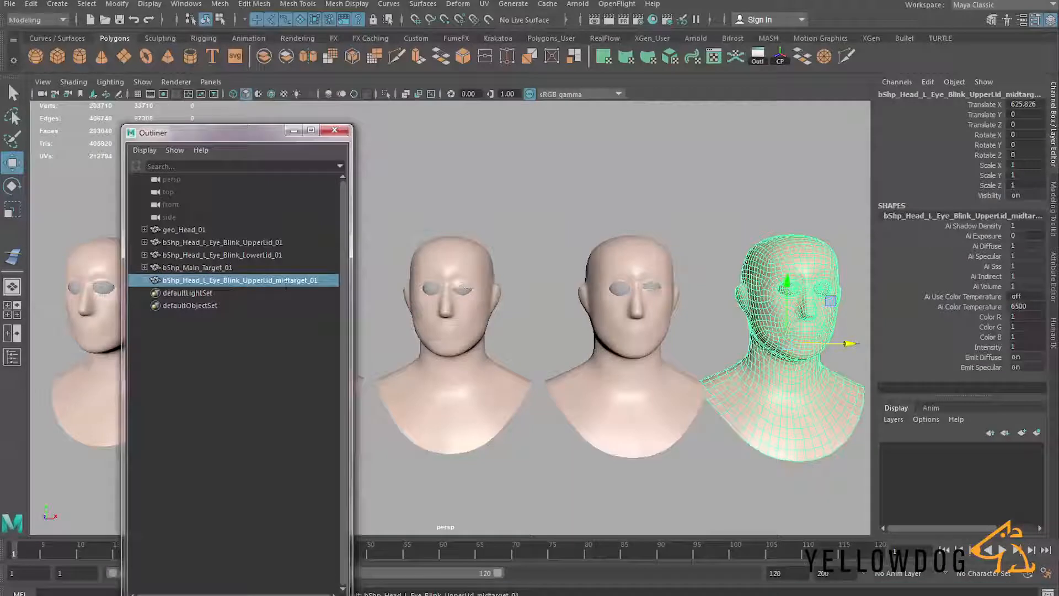
Create a blend shape from bShp_Head_L_Eye_Blink_UpperLid_01 onto the midtarget head and set its weight to 0.5
click(669, 215)
alt+middle_drag(655, 316, 628, 314)
click(461, 320)
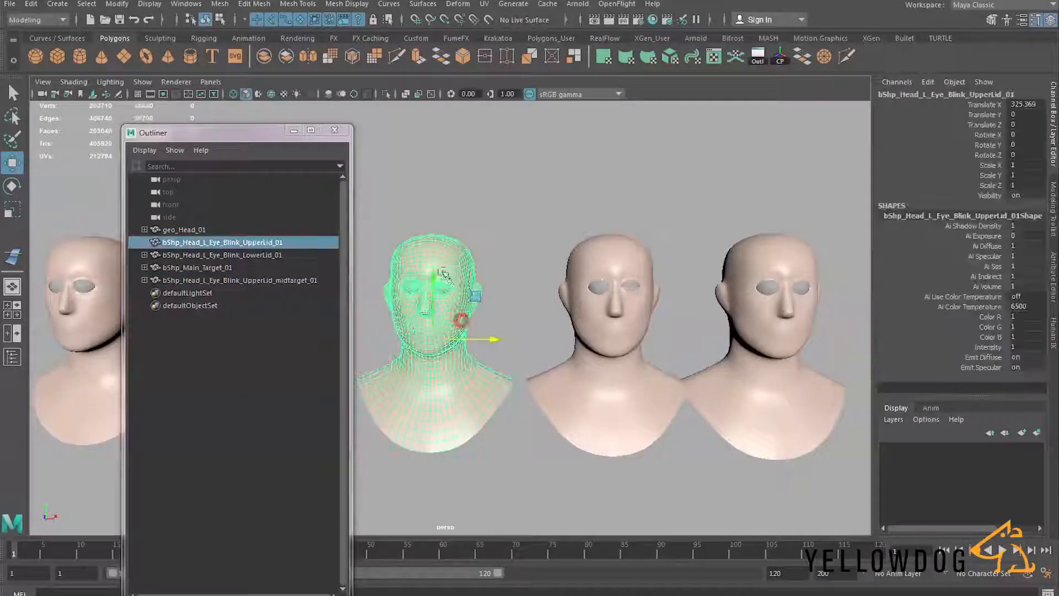
shift+click(784, 338)
click(458, 4)
click(473, 37)
alt+right_drag(712, 326, 803, 296)
alt+middle_drag(803, 296, 326, 301)
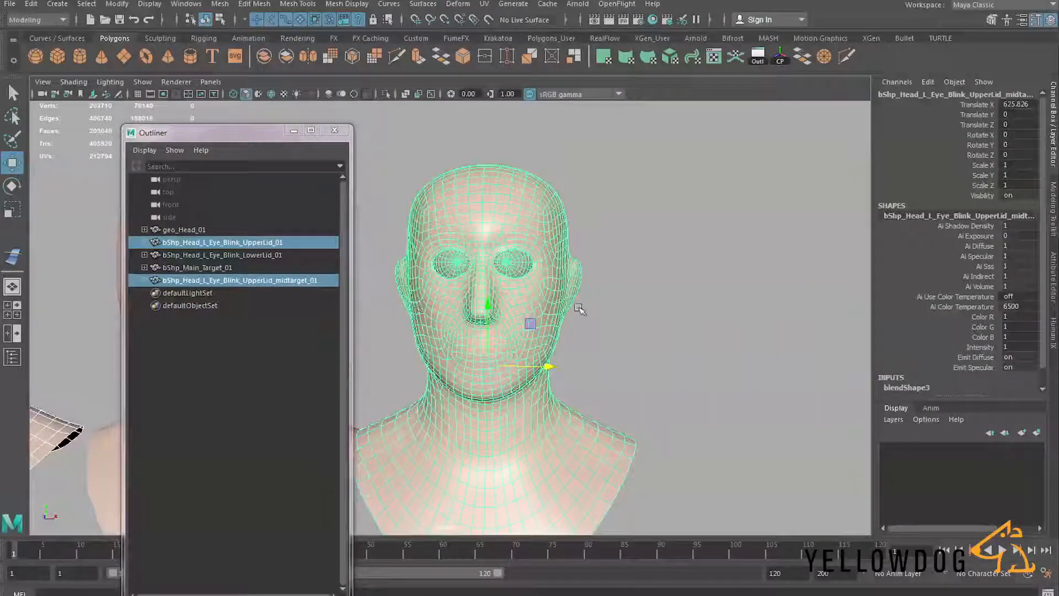
alt+right_drag(561, 311, 583, 312)
drag(704, 314, 585, 331)
scroll(930, 349, down, 1)
click(915, 368)
text(.5)
key(Return)
Examine the upper eyelid of the left eye and its rim edges on the midtarget head up close
alt+right_drag(584, 229, 608, 225)
alt+middle_drag(579, 228, 558, 316)
alt+drag(558, 317, 523, 310)
click(472, 322)
key(f)
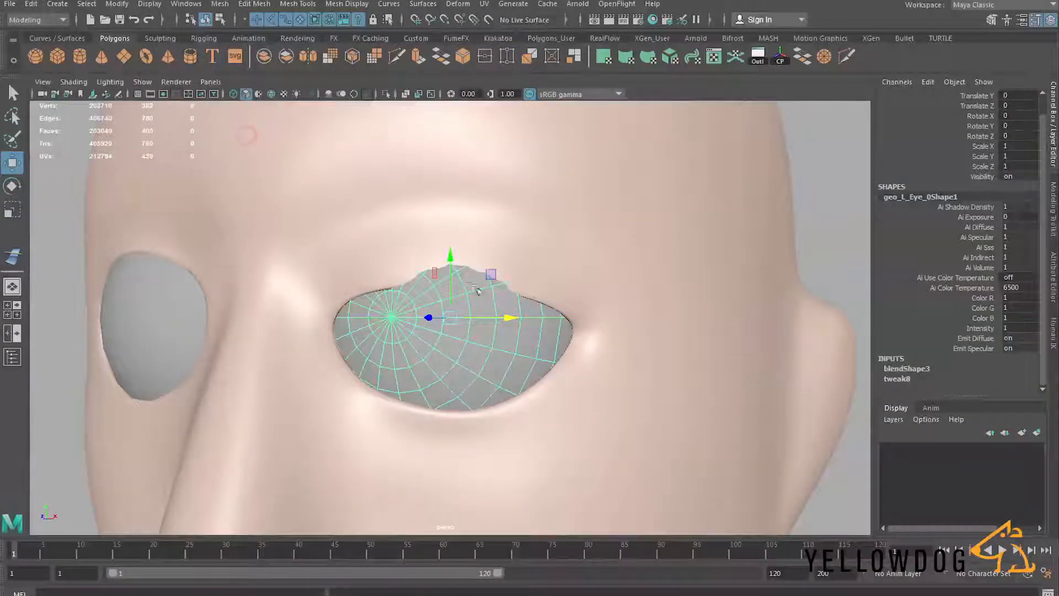
scroll(583, 267, up, 2)
click(581, 267)
right_drag(546, 268, 480, 241)
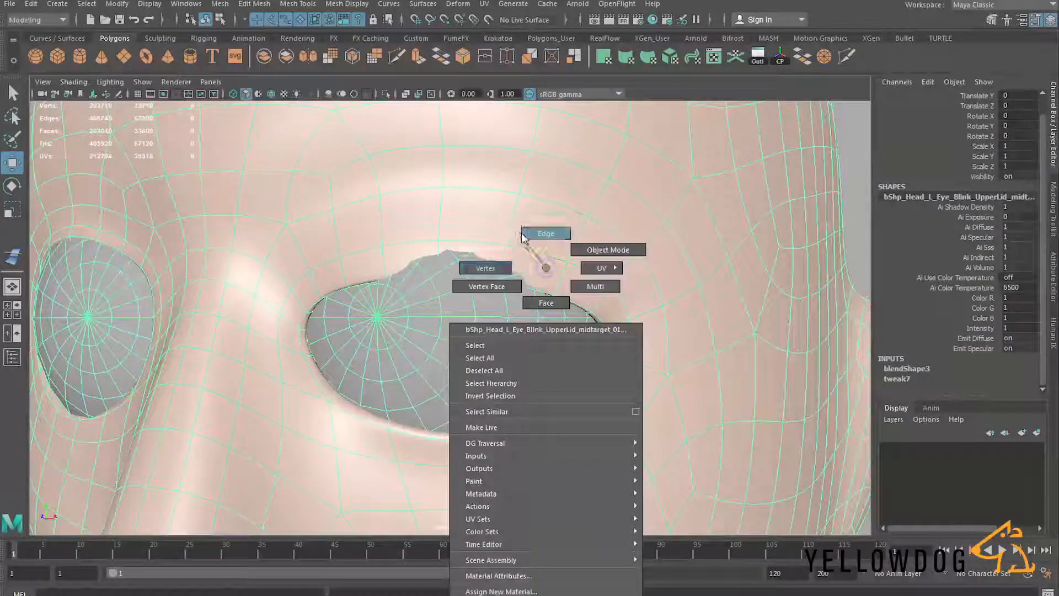
click(541, 236)
click(347, 286)
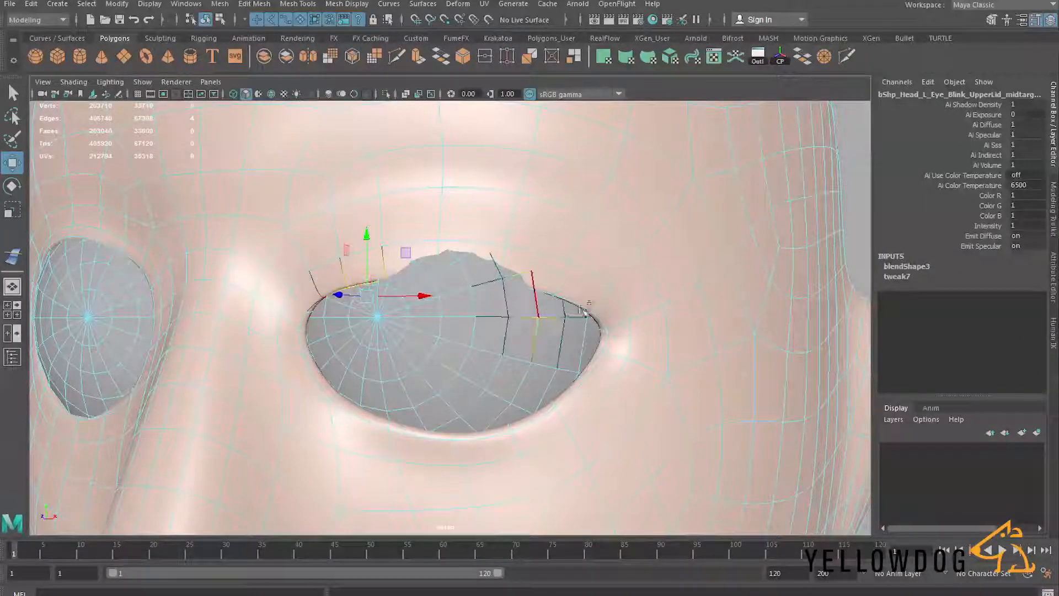
alt+drag(452, 304, 407, 301)
alt+right_drag(483, 296, 314, 281)
alt+drag(345, 284, 425, 288)
alt+right_drag(433, 284, 455, 257)
click(581, 241)
scroll(579, 241, down, 8)
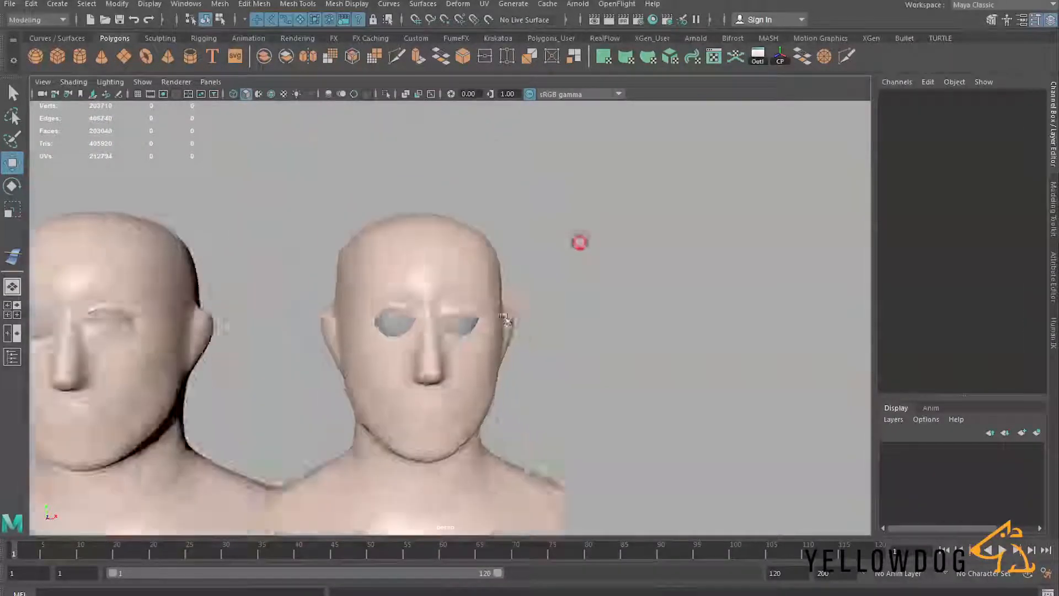
Select the upper-lid blink target followed by bShp_Main_Target_01 and open the Shape Editor
click(302, 276)
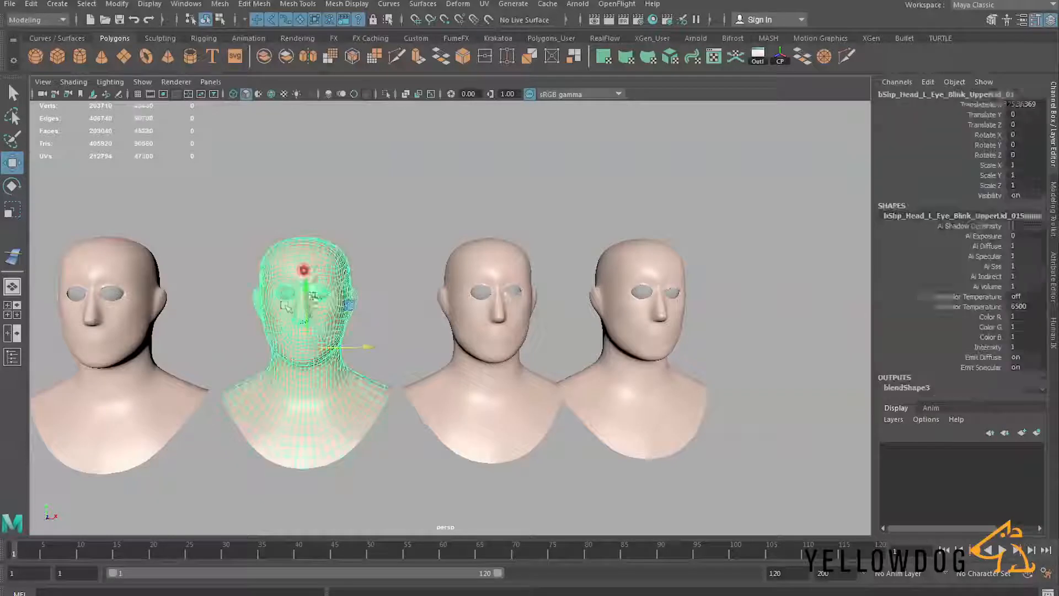
key(f)
shift+click(287, 260)
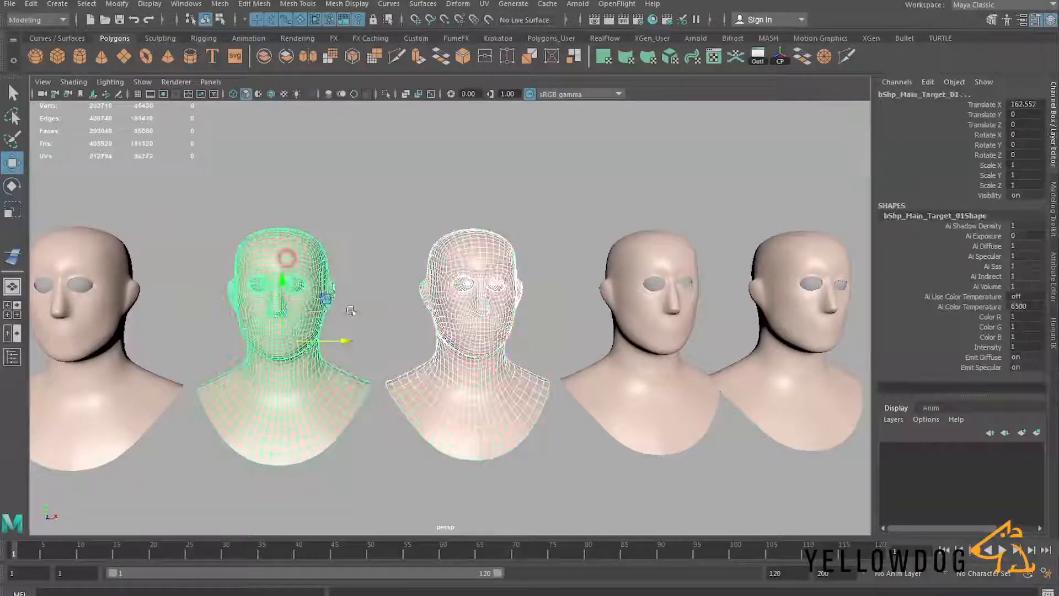
click(195, 6)
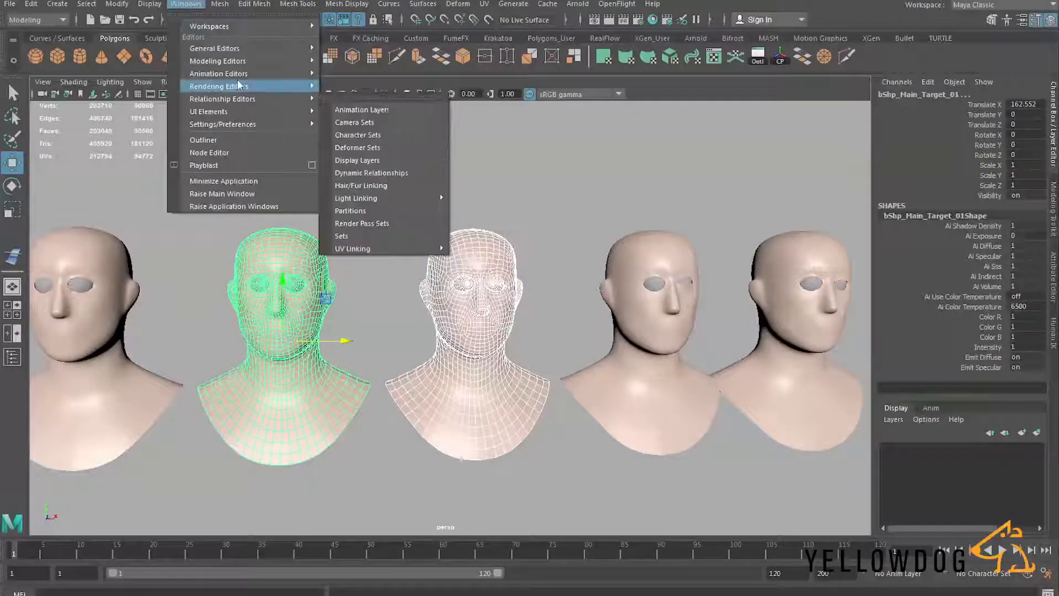
mouse_move(238, 75)
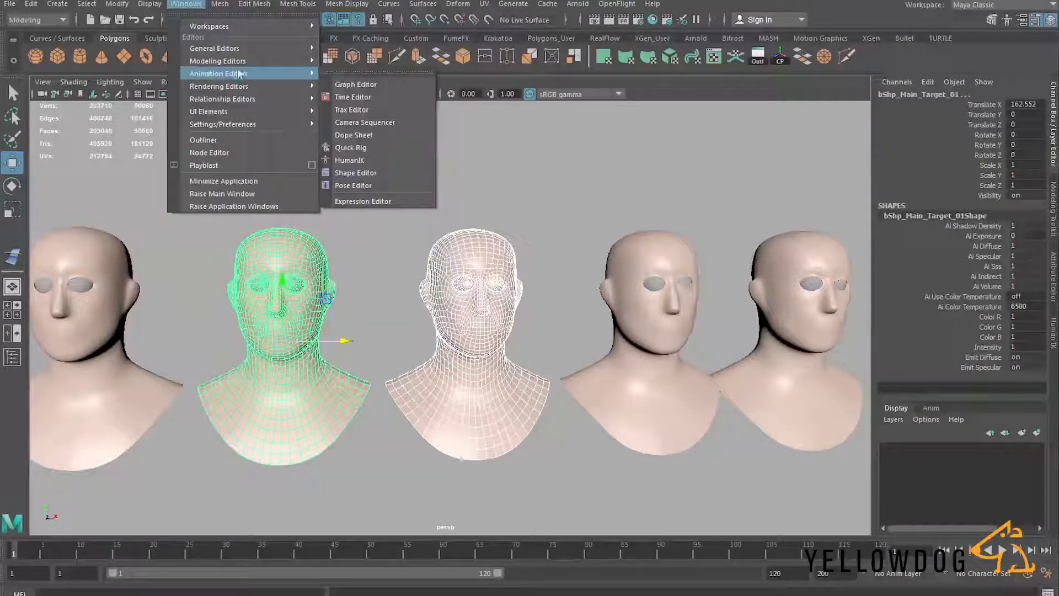
click(356, 174)
Try deleting both existing blend shape nodes from the Shape Editor and undo the deletion
drag(349, 295, 327, 243)
click(251, 310)
shift+click(248, 343)
key(Delete)
drag(509, 249, 642, 349)
alt+middle_drag(808, 330, 508, 296)
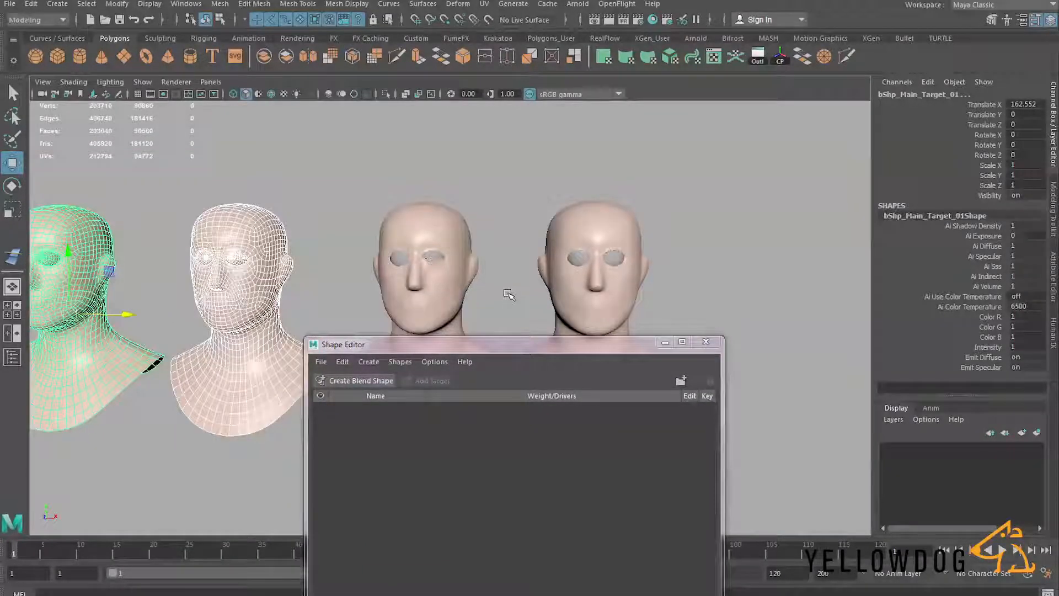
click(133, 19)
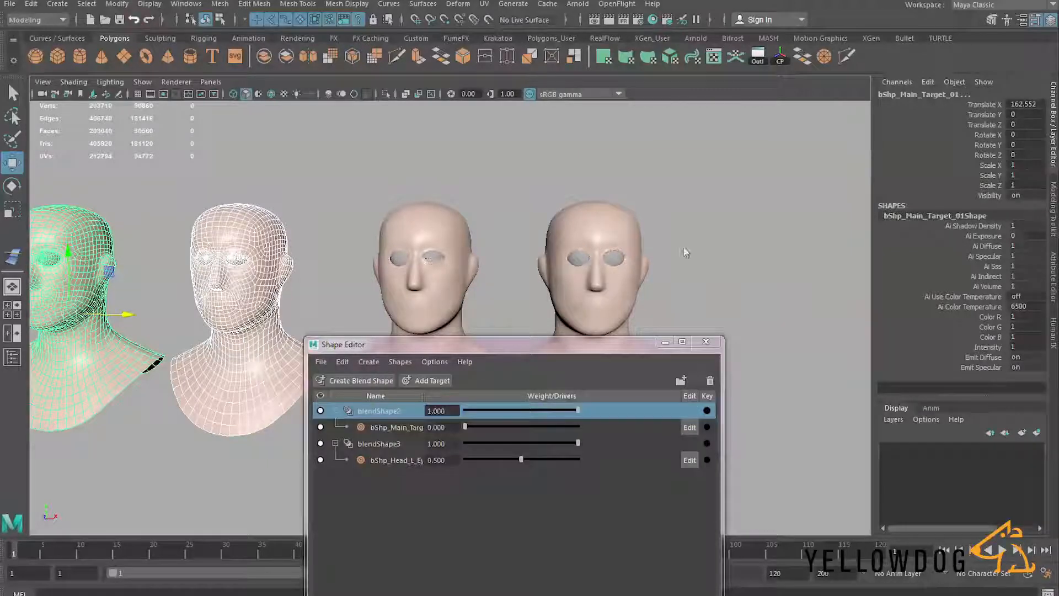
Set the main target's weight on blendShape2 to 1 and collapse the blendShape2 and blendShape3 entries
click(542, 428)
click(678, 268)
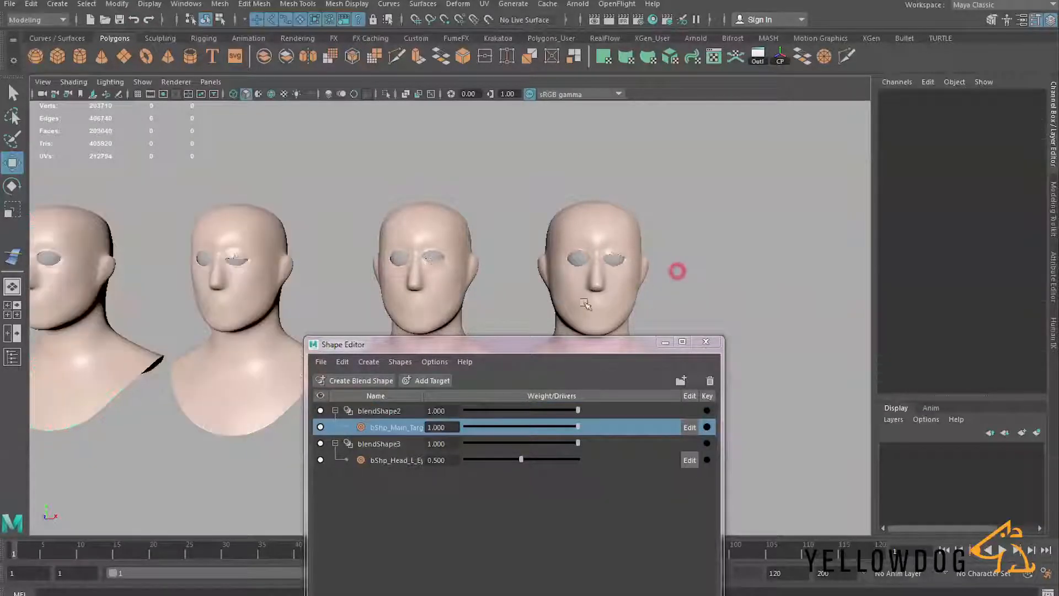
click(335, 411)
click(335, 444)
click(490, 482)
drag(548, 345, 535, 341)
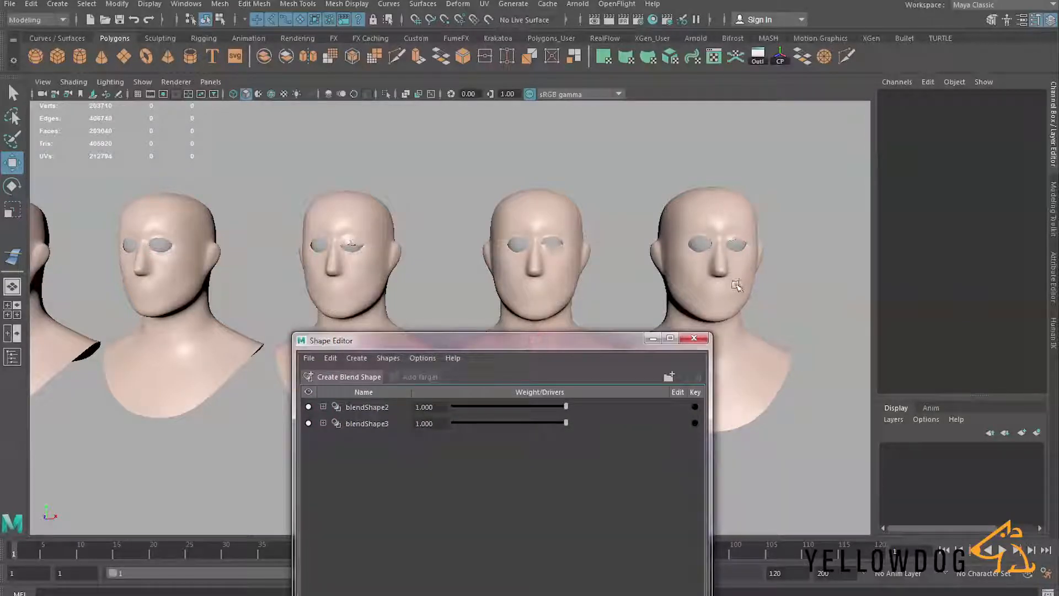
Create a blend shape on bShp_Main_Target_01 with bShp_Head_L_Eye_Blink_UpperLid_01 as its target
alt+middle_drag(572, 295, 634, 294)
click(426, 284)
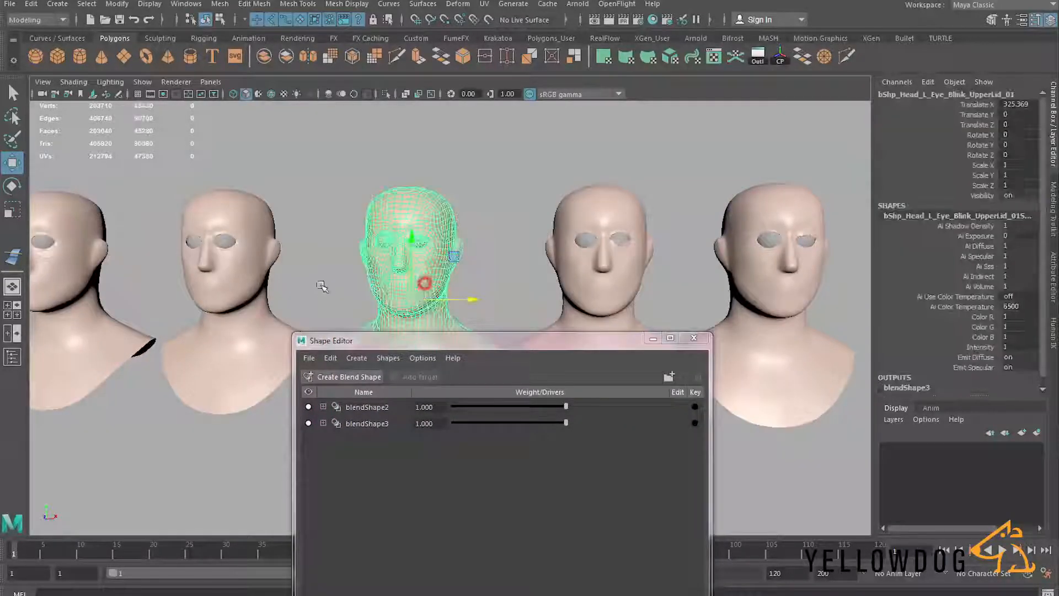
alt+middle_drag(292, 305, 399, 297)
click(348, 275)
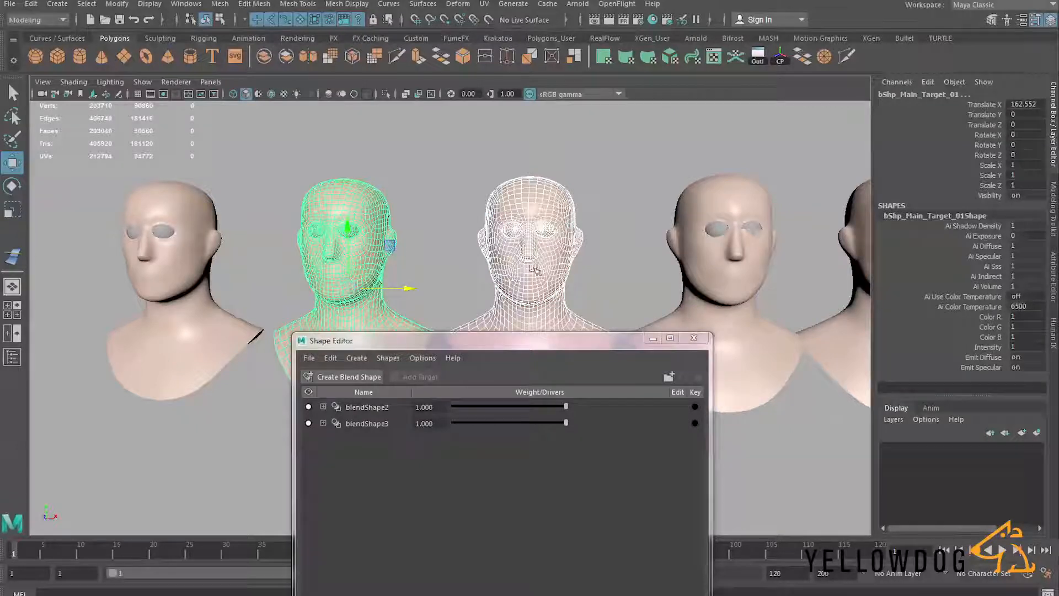
click(348, 377)
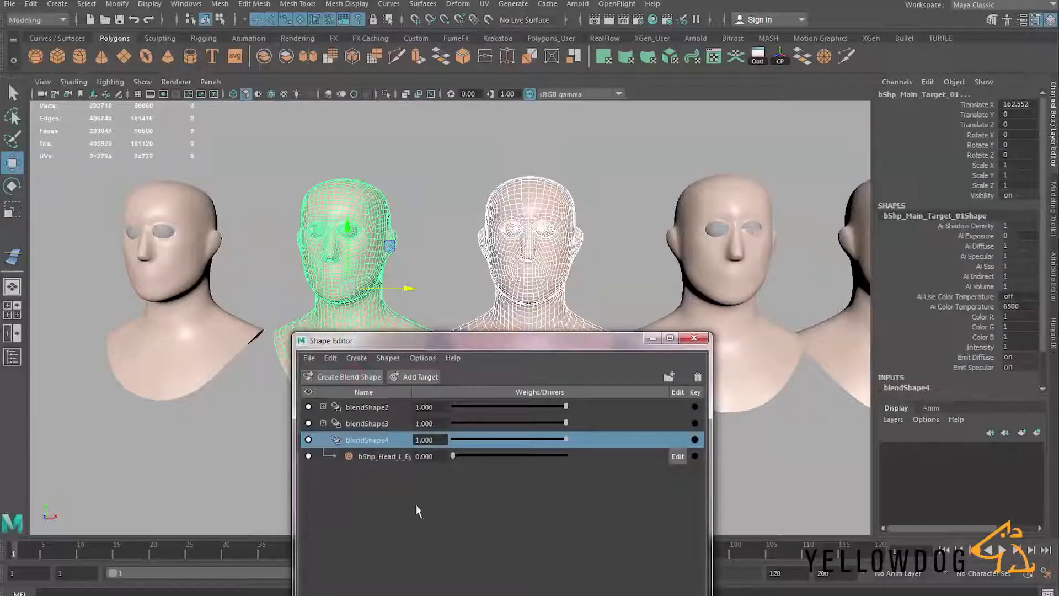
Scrub the upper-lid blink weight on blendShape4, check the main target's left eye, and return the weight to 0
drag(455, 455, 579, 468)
scroll(353, 281, up, 5)
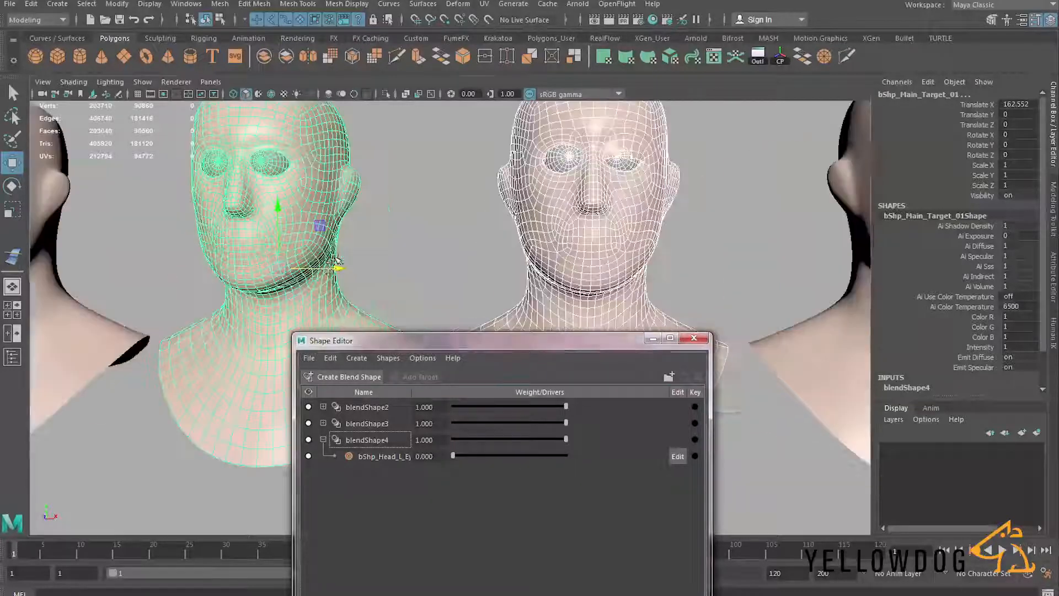
alt+middle_drag(278, 196, 432, 286)
scroll(432, 286, up, 5)
drag(454, 453, 369, 451)
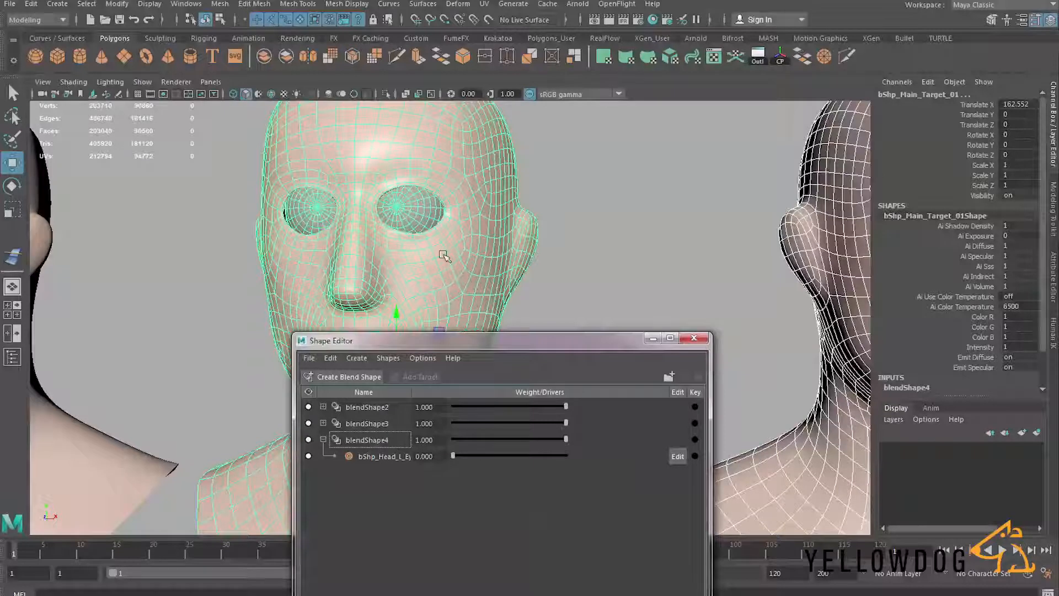
Add the midtarget head as an in-between target of the upper-lid blink target under blendShape4
scroll(444, 255, down, 8)
alt+middle_drag(582, 287, 517, 275)
scroll(564, 269, up, 4)
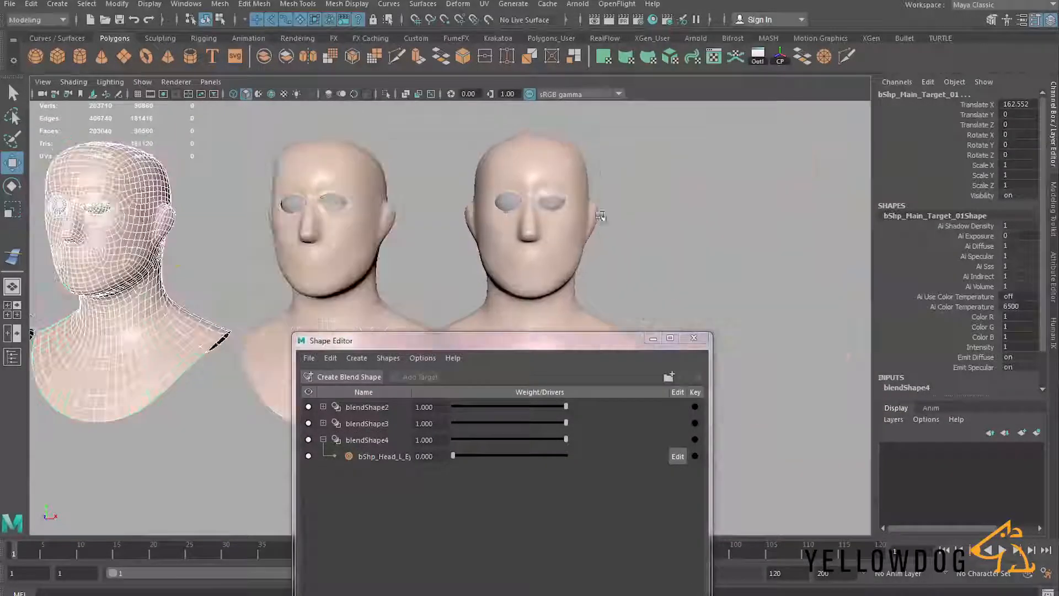
click(548, 170)
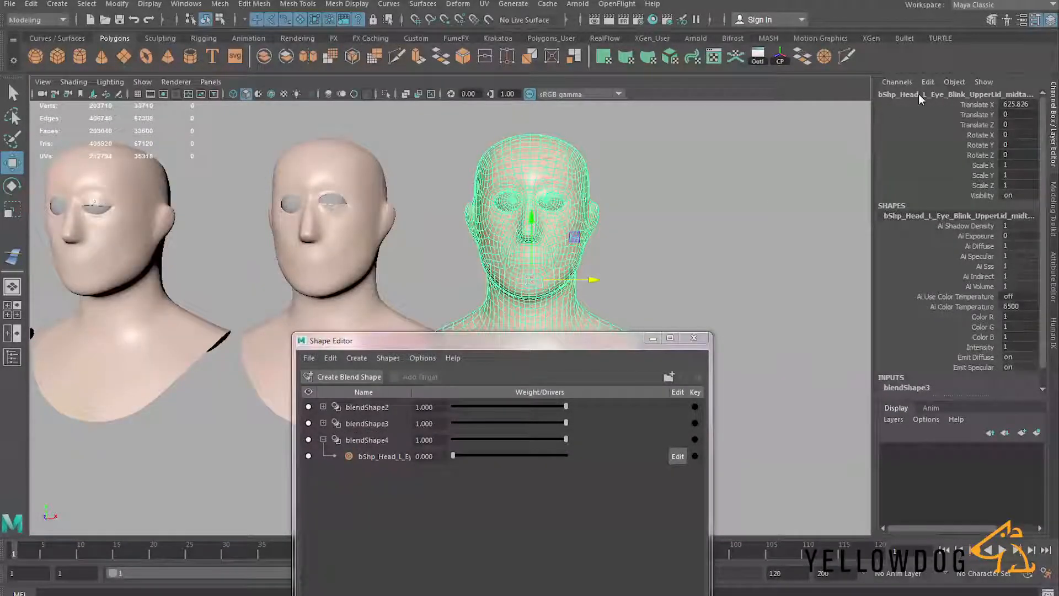
scroll(372, 256, down, 4)
alt+middle_drag(316, 260, 488, 231)
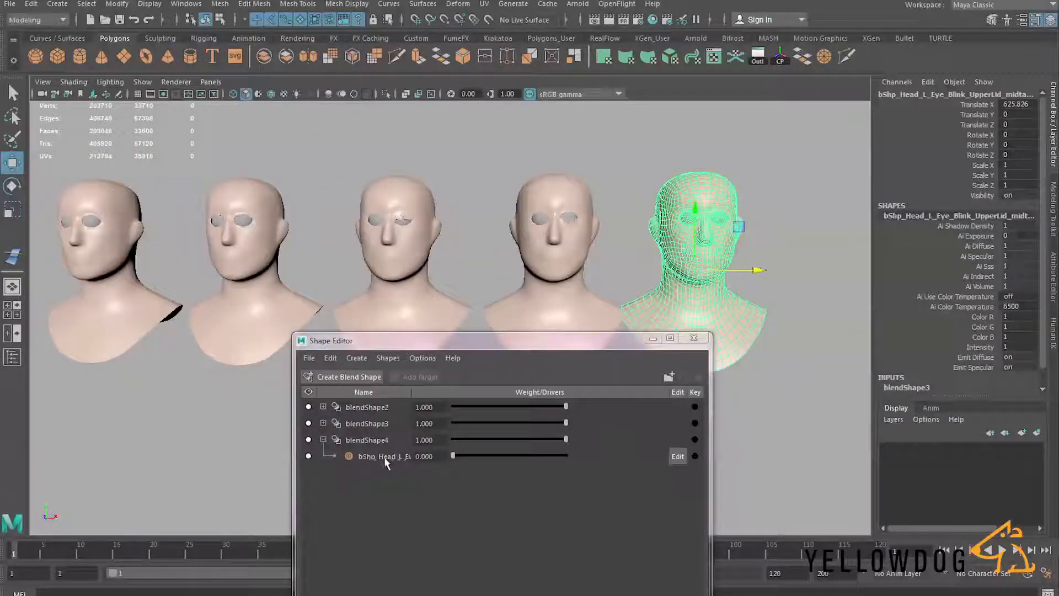
click(392, 458)
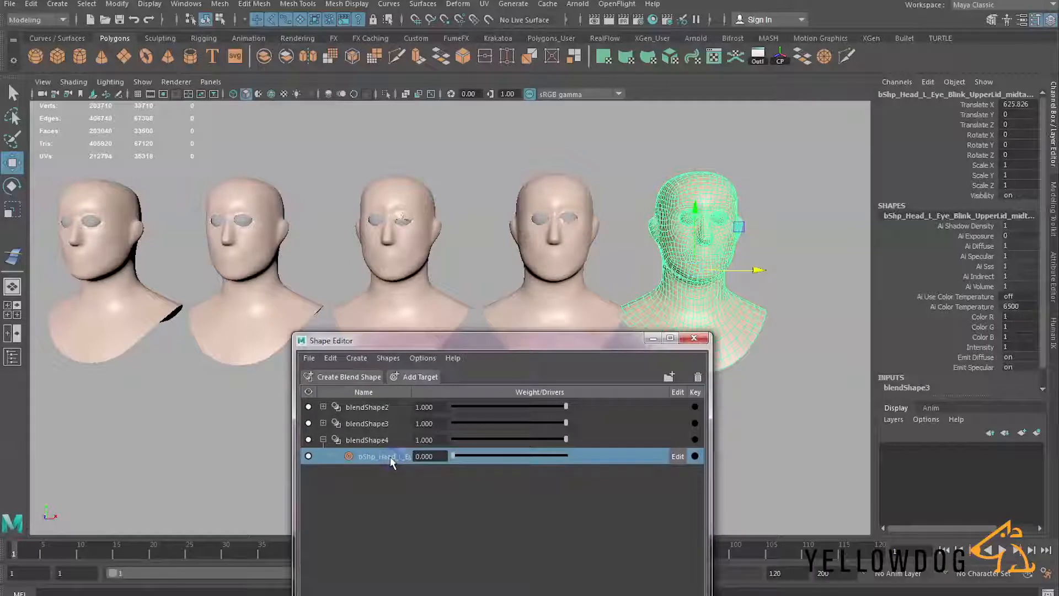
right_click(392, 460)
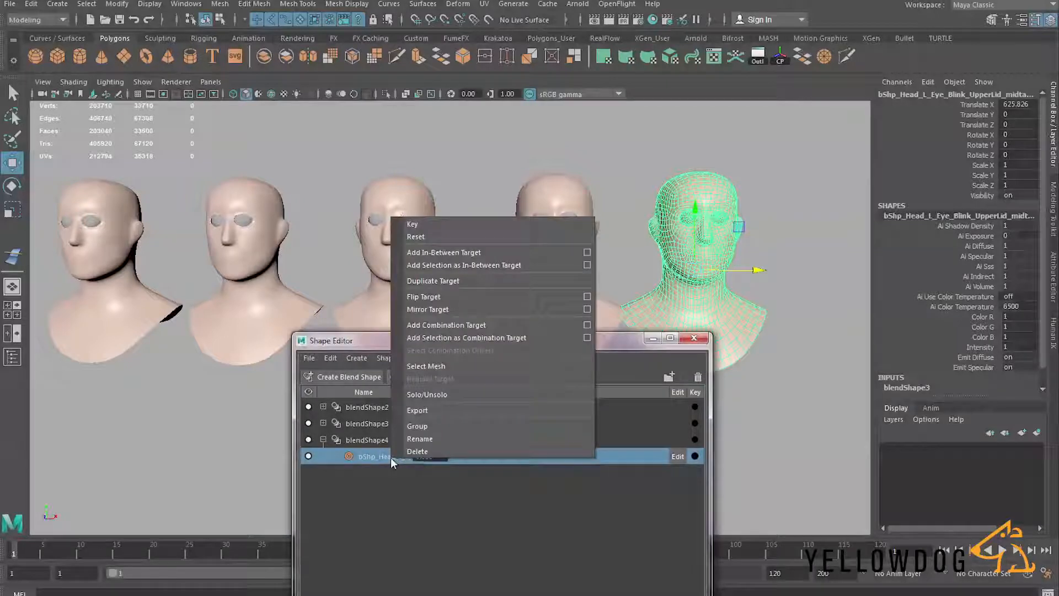
click(463, 266)
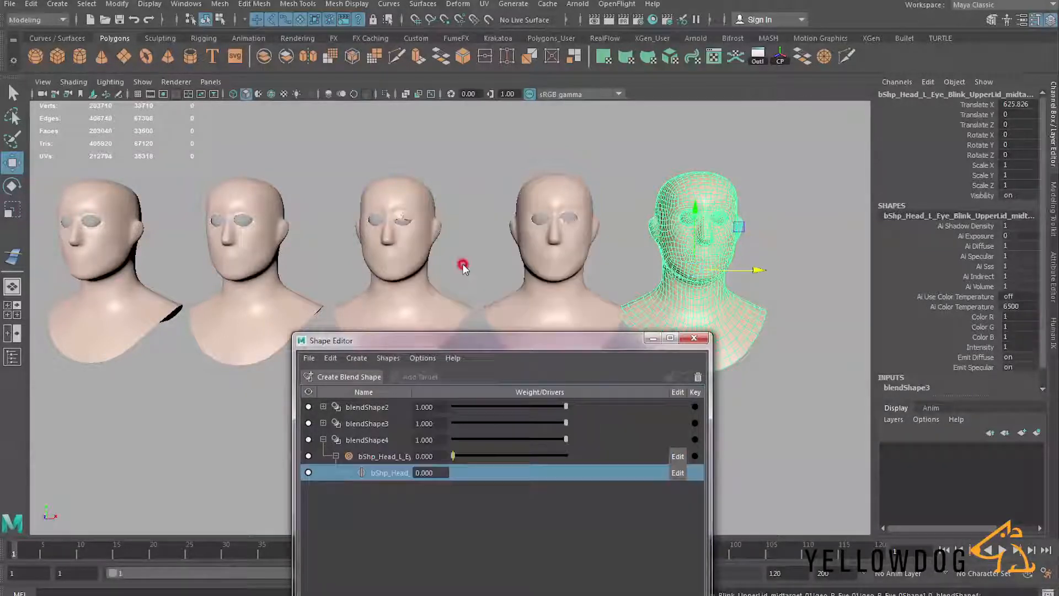
Set the in-between target's weight to 0.5 and scrub the upper-lid blink on the main target, returning its weight to 0
click(441, 474)
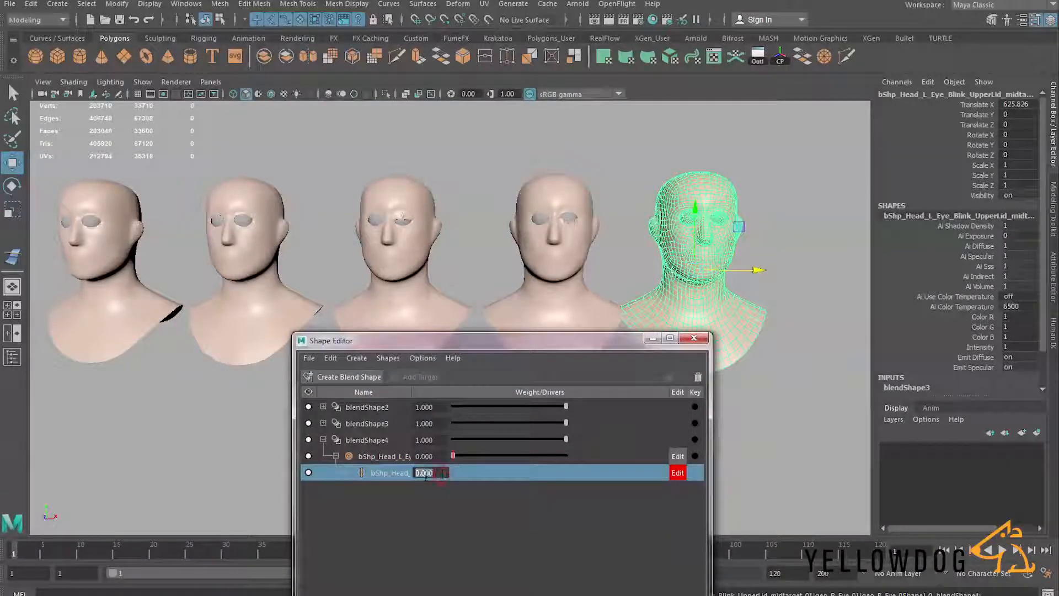
key(Return)
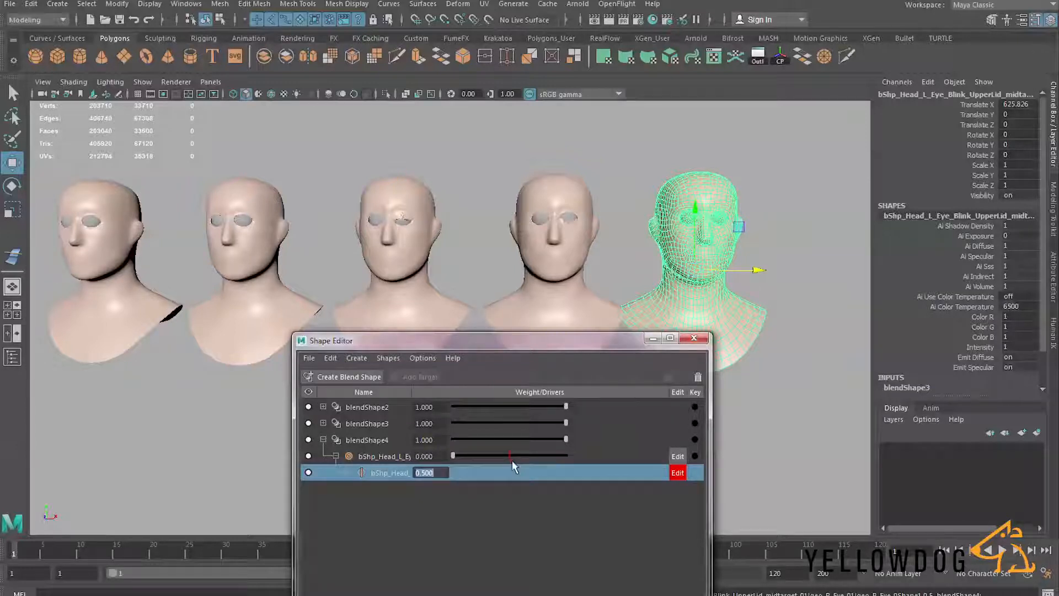
scroll(239, 269, up, 6)
alt+middle_drag(238, 269, 534, 353)
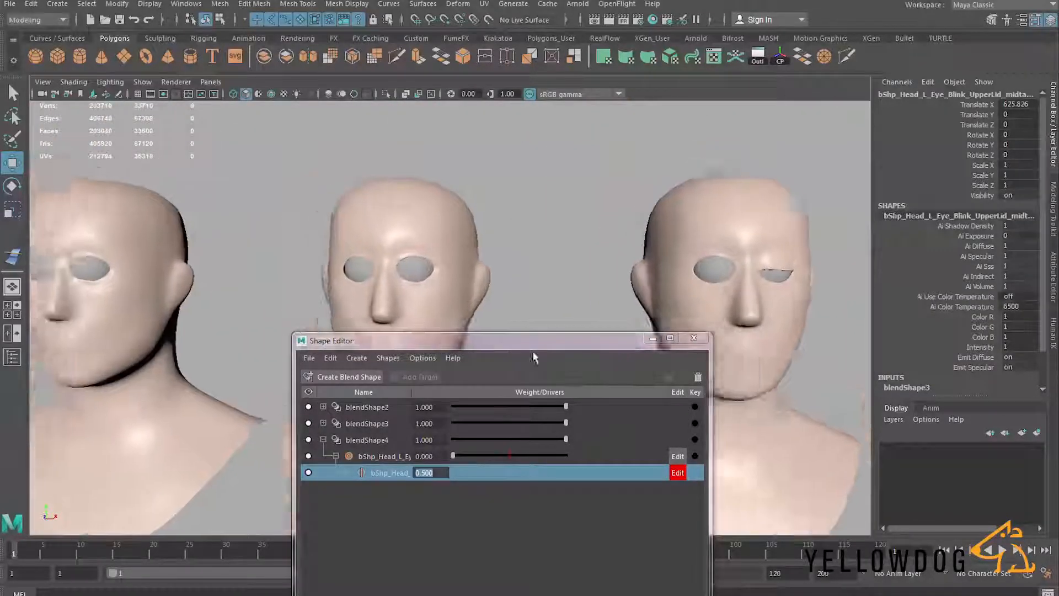
scroll(533, 352, up, 4)
drag(454, 460, 603, 467)
scroll(389, 276, up, 3)
scroll(390, 276, up, 2)
alt+middle_drag(389, 275, 435, 281)
drag(565, 456, 453, 455)
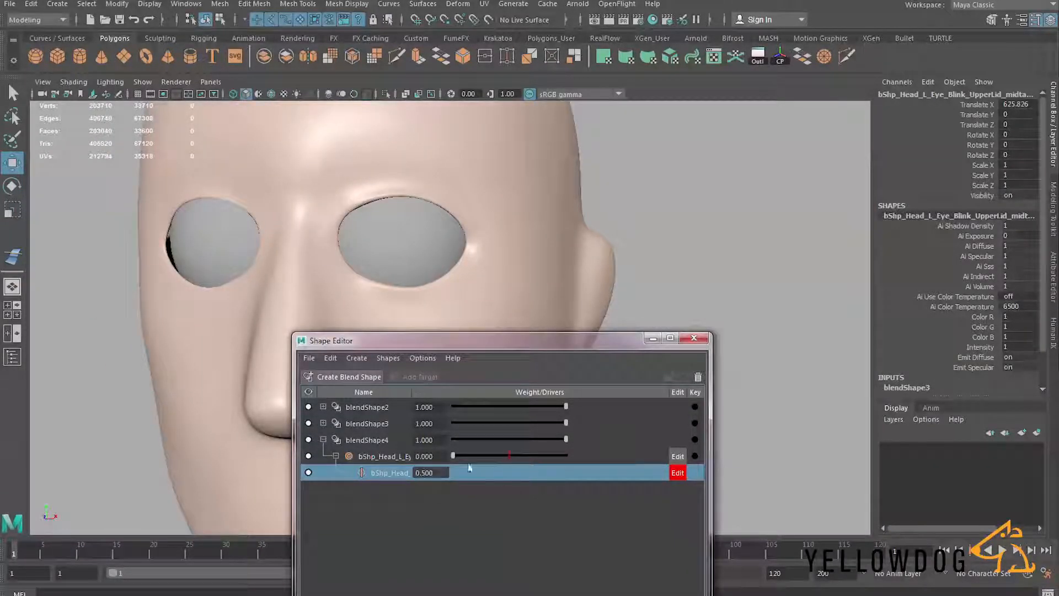
Try the in-between target at a weight of 0.25, scrub the blink, and restore the in-between weight to 0.5
double_click(436, 473)
text(0.25)
key(Return)
mouse_move(454, 458)
mouse_down()
mouse_move(601, 459)
mouse_move(453, 457)
mouse_up()
double_click(433, 473)
text(0.5)
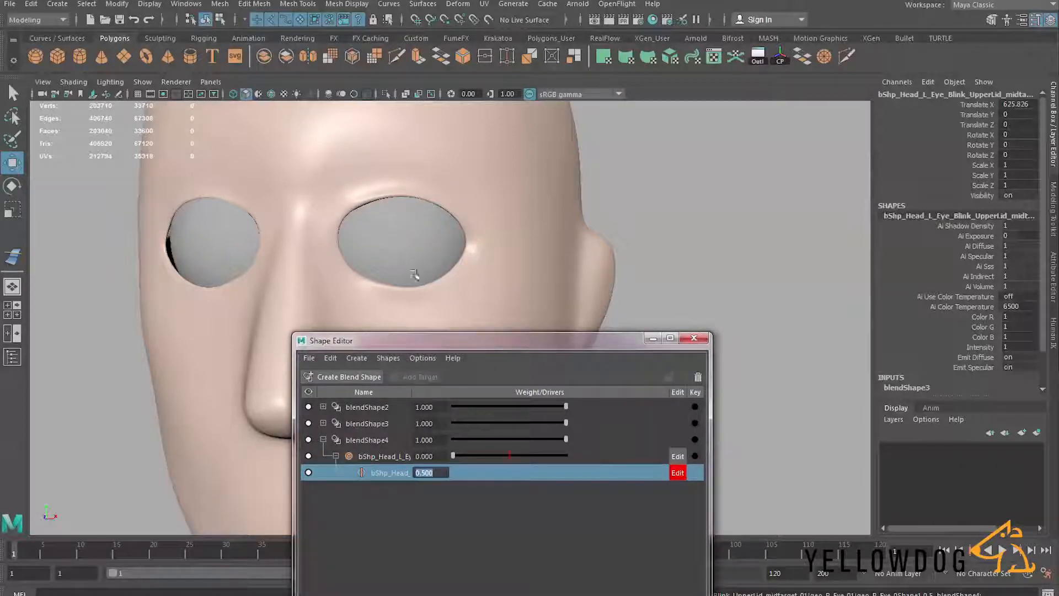
drag(453, 457, 371, 456)
scroll(486, 262, down, 8)
alt+middle_drag(528, 285, 421, 233)
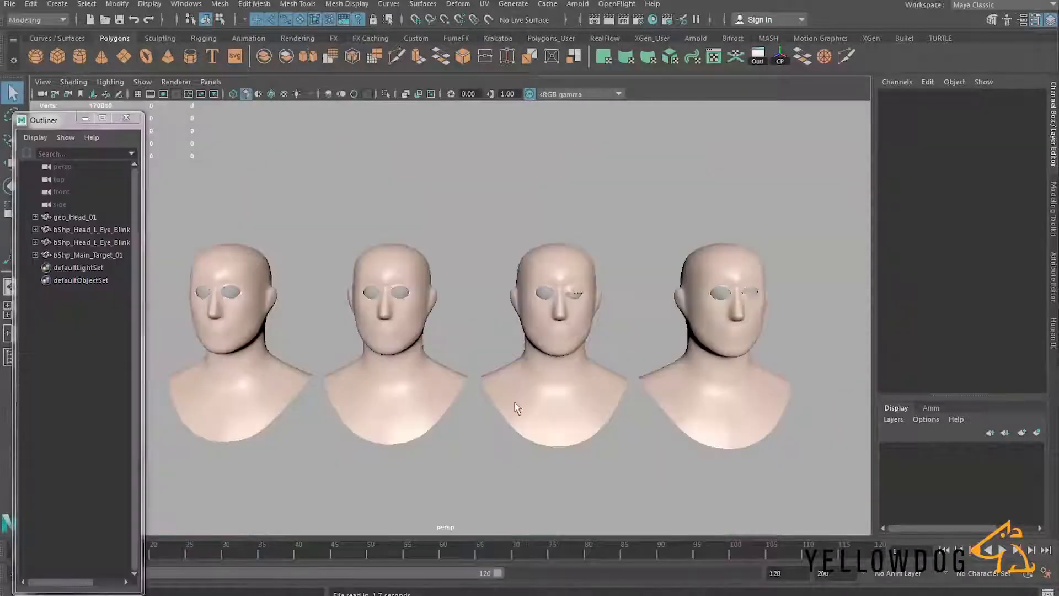
Duplicate geo_Head_01 and move the copy past the end of the row of heads, to a Translate X of about 637
click(520, 336)
scroll(607, 345, up, 4)
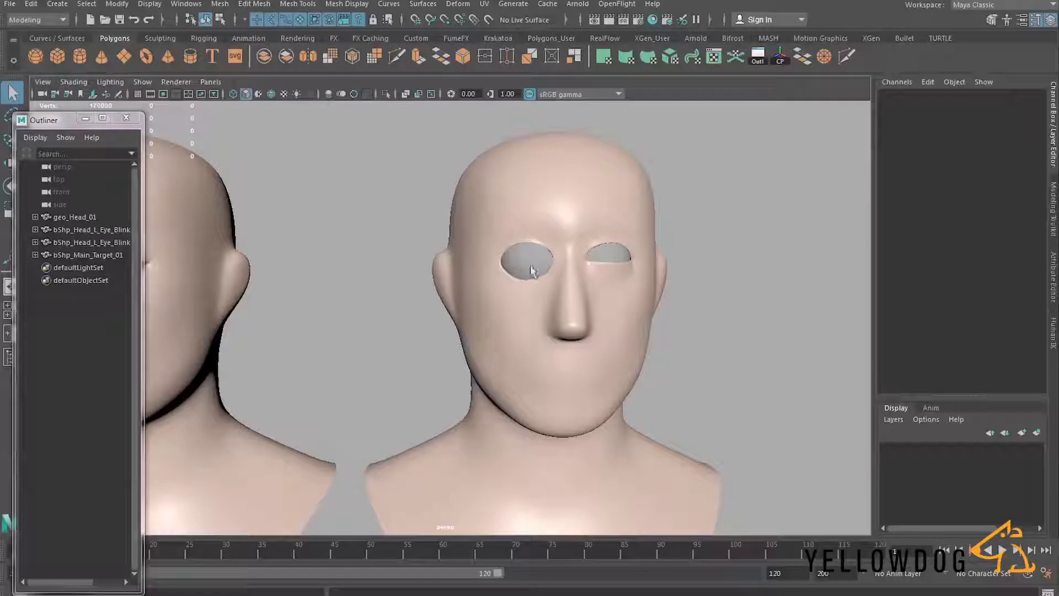
scroll(532, 269, down, 5)
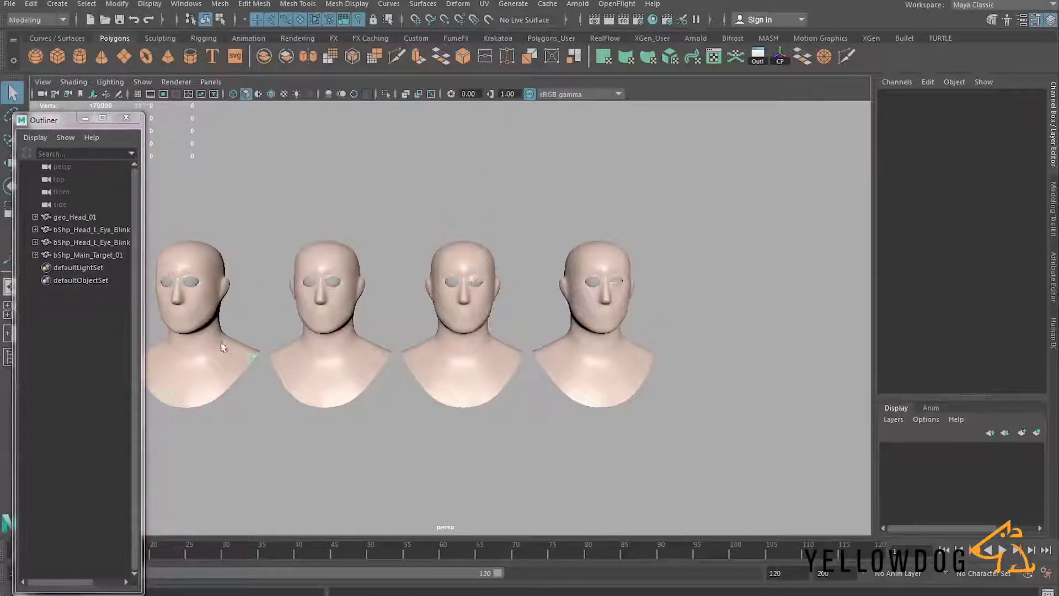
click(222, 347)
key(ctrl+d)
key(w)
drag(256, 322, 847, 322)
scroll(490, 322, up, 3)
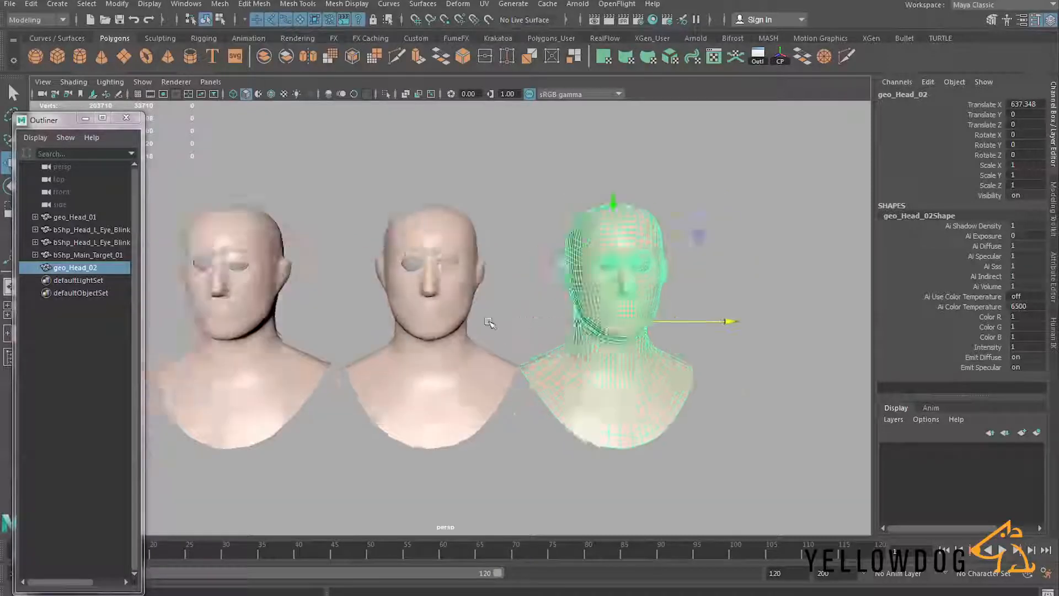
Duplicate the lower-lid blink head, move the copy beyond geo_Head_02, and mirror it with a Scale X of -1
scroll(489, 322, up, 3)
click(457, 306)
scroll(458, 306, down, 3)
key(ctrl+d)
drag(499, 323, 824, 324)
alt+middle_drag(737, 325, 557, 325)
scroll(552, 325, up, 2)
drag(649, 324, 724, 325)
text(-1)
key(Return)
click(799, 326)
Create a blend shape on geo_Head_02 with the mirrored lower-lid blink head as its target
scroll(723, 251, up, 2)
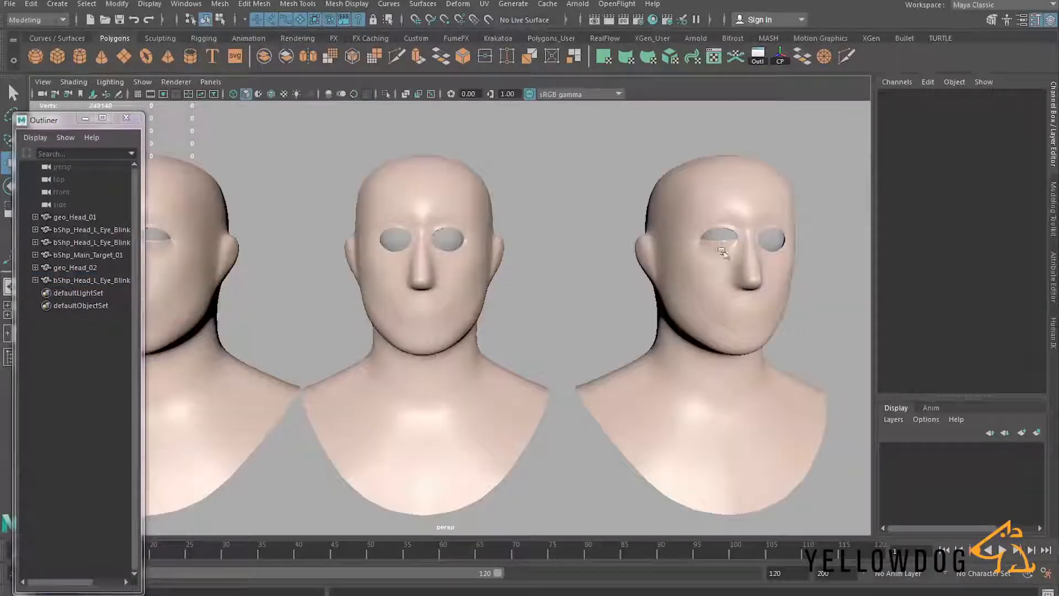
alt+middle_drag(722, 251, 640, 280)
scroll(641, 281, up, 2)
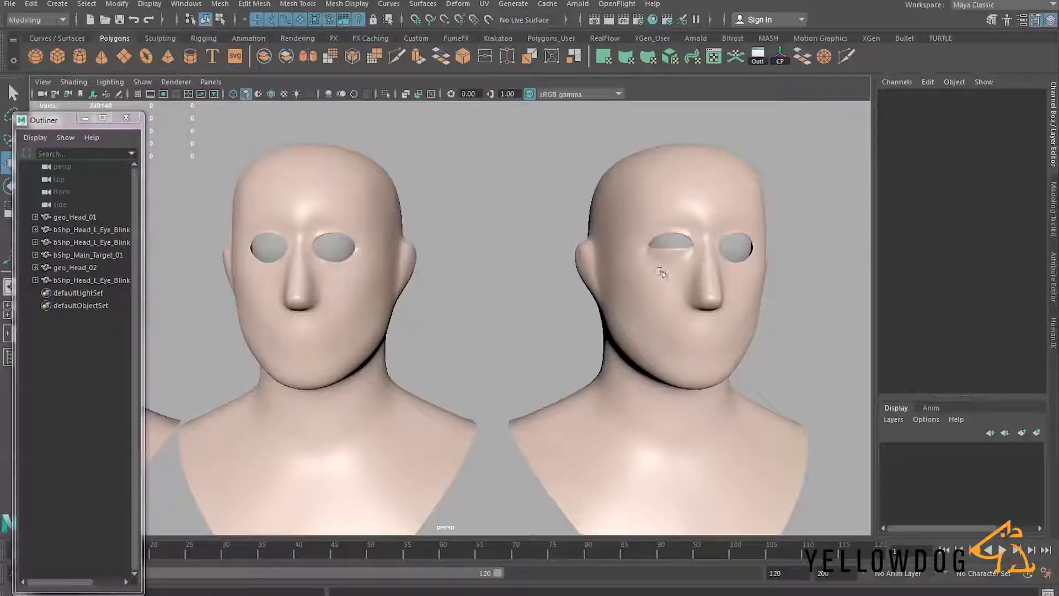
click(705, 238)
shift+click(339, 216)
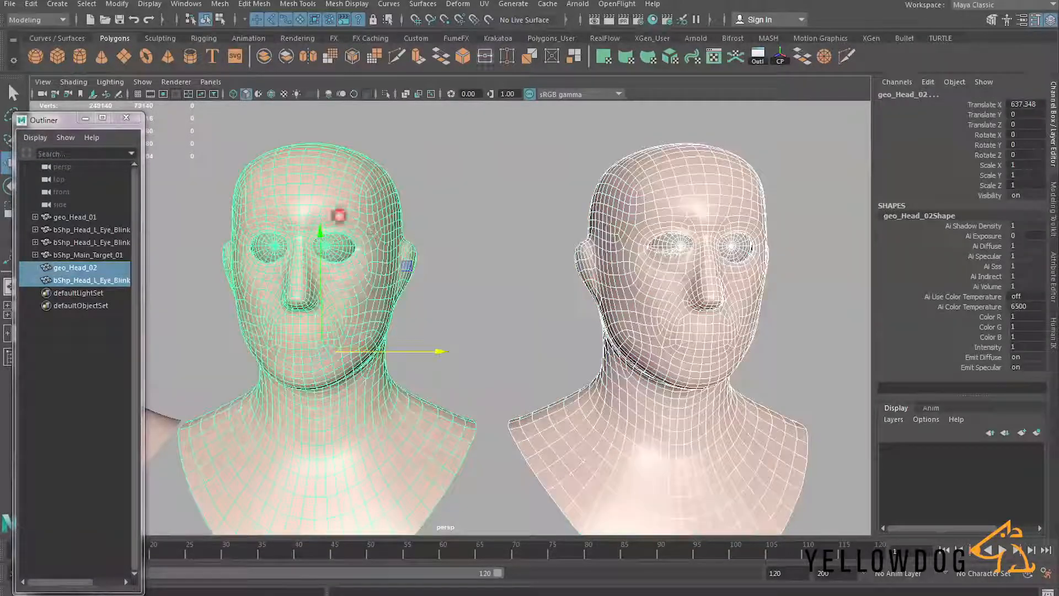
click(457, 5)
click(482, 35)
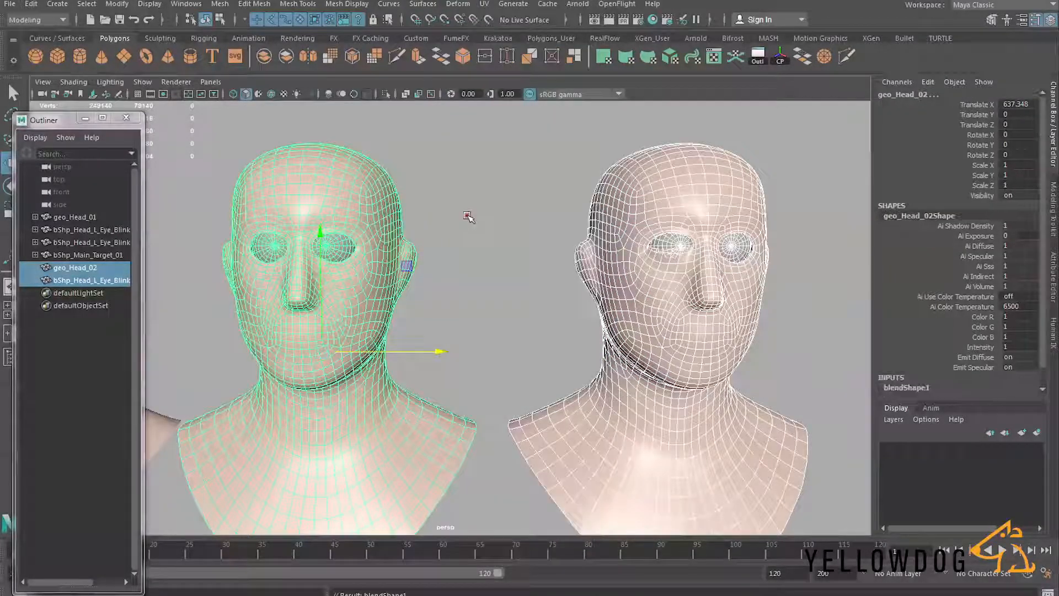
click(468, 216)
Raise the bShp_Head_L_Eye_Blink_LowerLid_02 weight on geo_Head_02 to 1
click(363, 216)
click(919, 368)
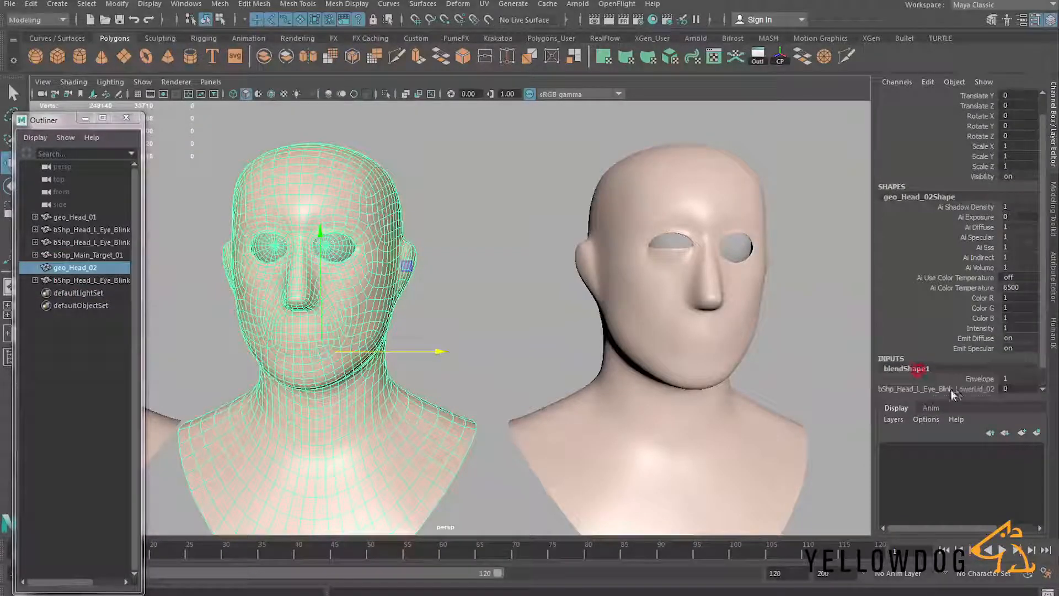
click(963, 388)
middle_drag(483, 251, 604, 255)
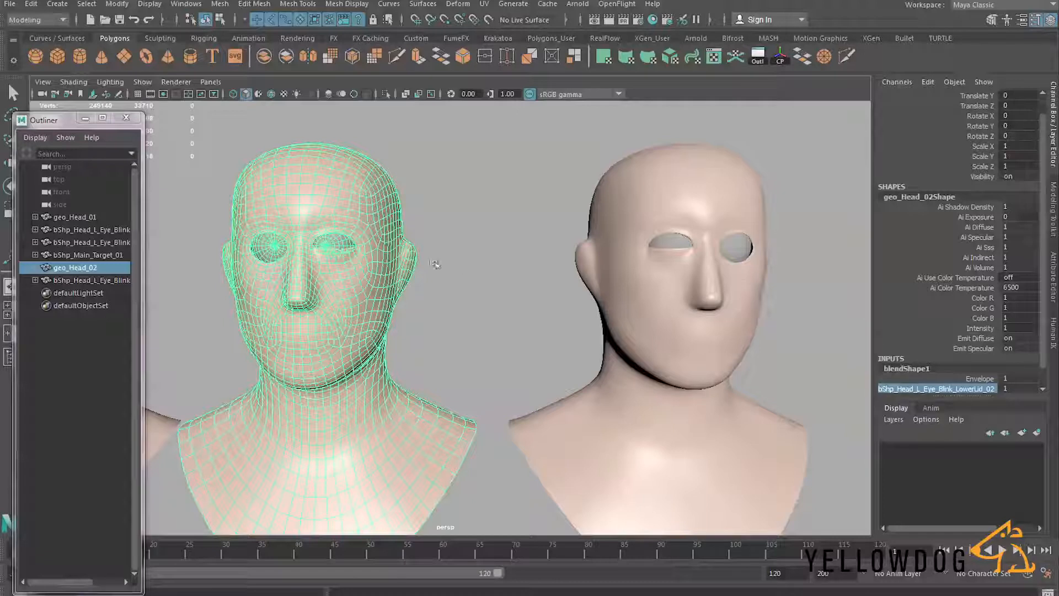
Select the face and upper-neck vertices of geo_Head_02 and examine their vertex order and coordinates in the Component Editor
key(f)
click(662, 231)
click(528, 221)
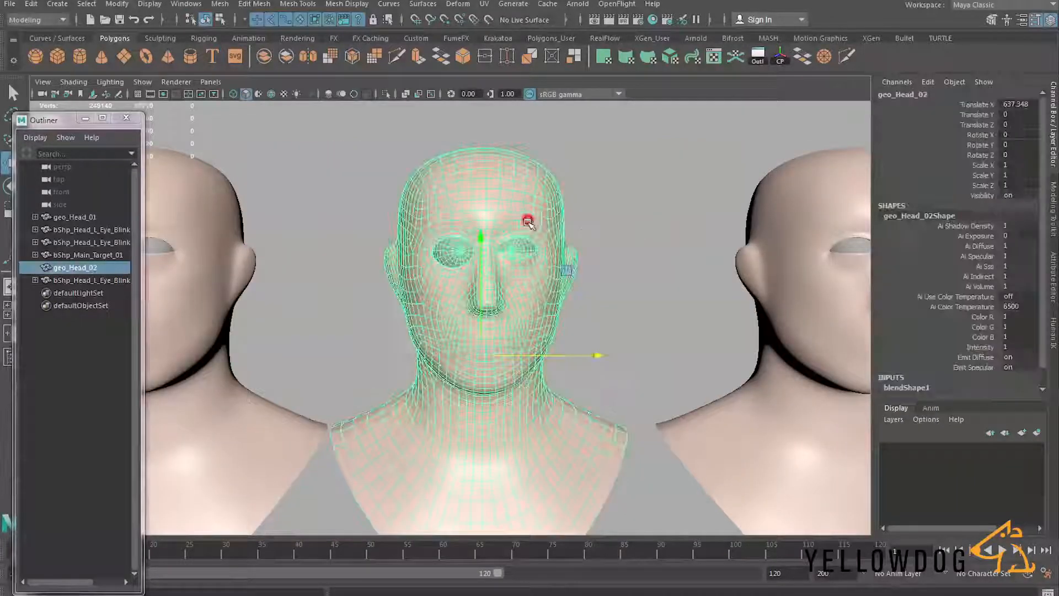
scroll(525, 170, up, 2)
right_drag(524, 170, 462, 171)
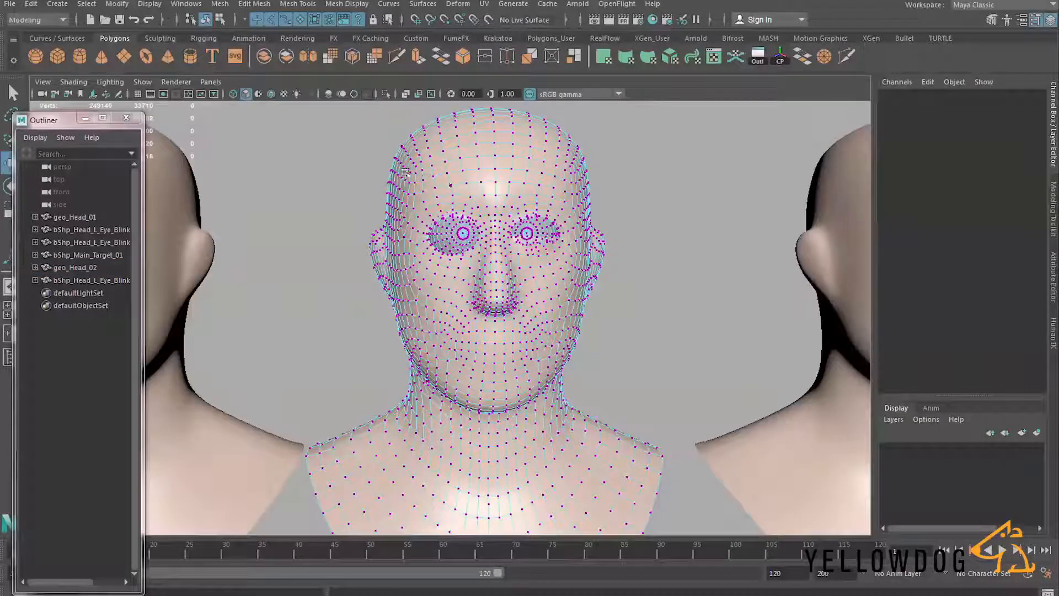
drag(364, 101, 706, 415)
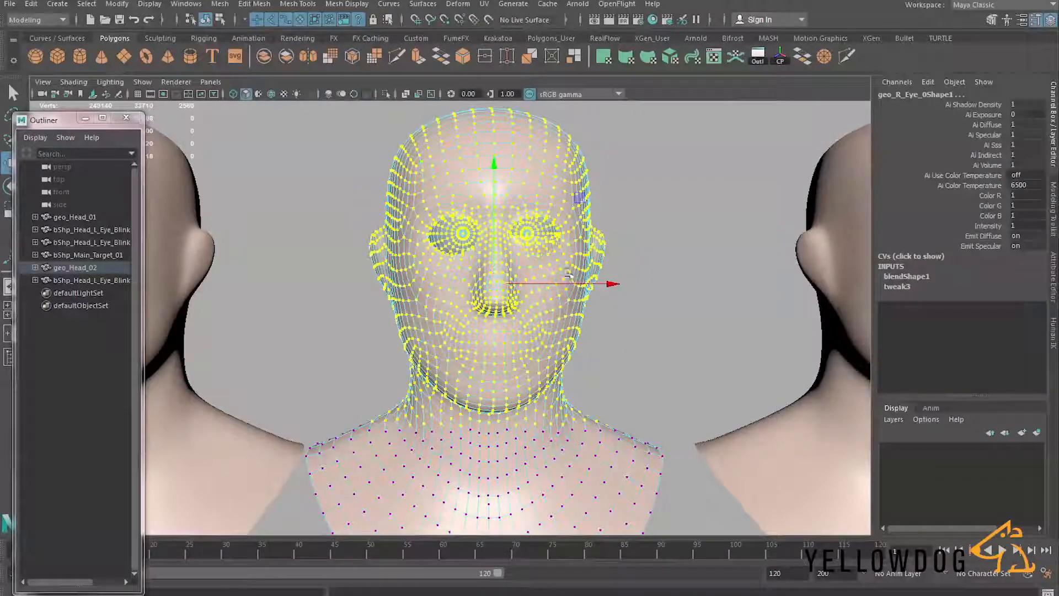
click(186, 4)
mouse_move(249, 49)
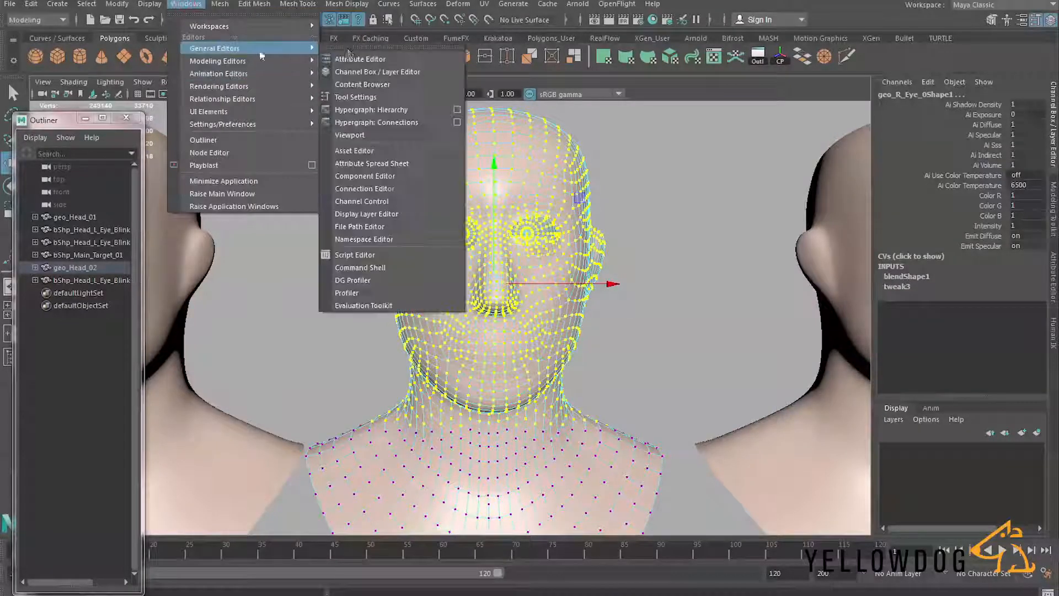
click(365, 176)
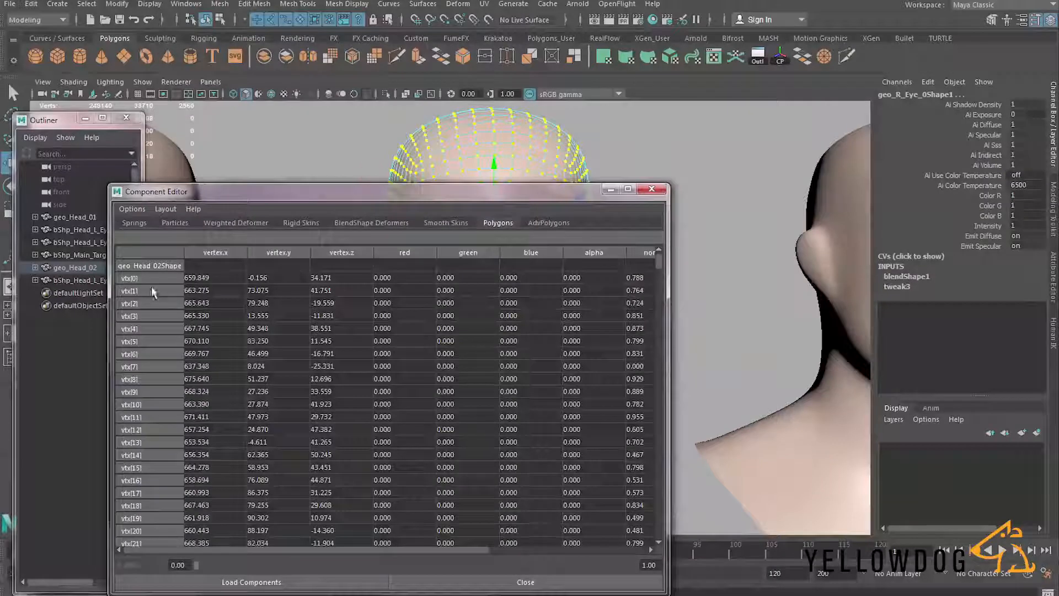
scroll(160, 323, down, 6)
drag(659, 283, 642, 515)
click(651, 189)
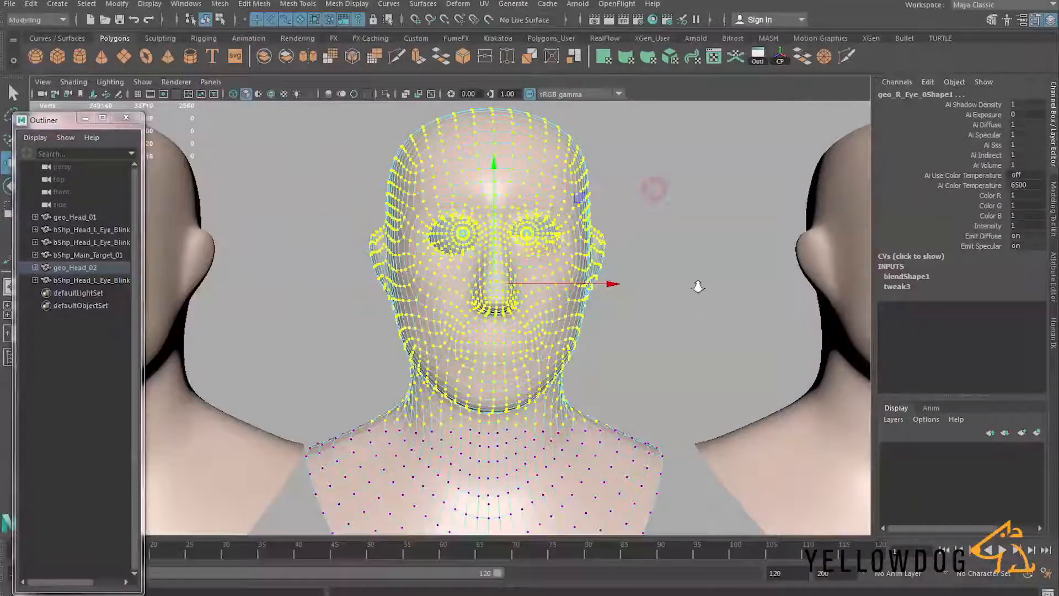
Return geo_Head_02 to object selection and delete both it and the mirrored lower-lid blink head
scroll(698, 284, down, 5)
right_drag(485, 259, 549, 241)
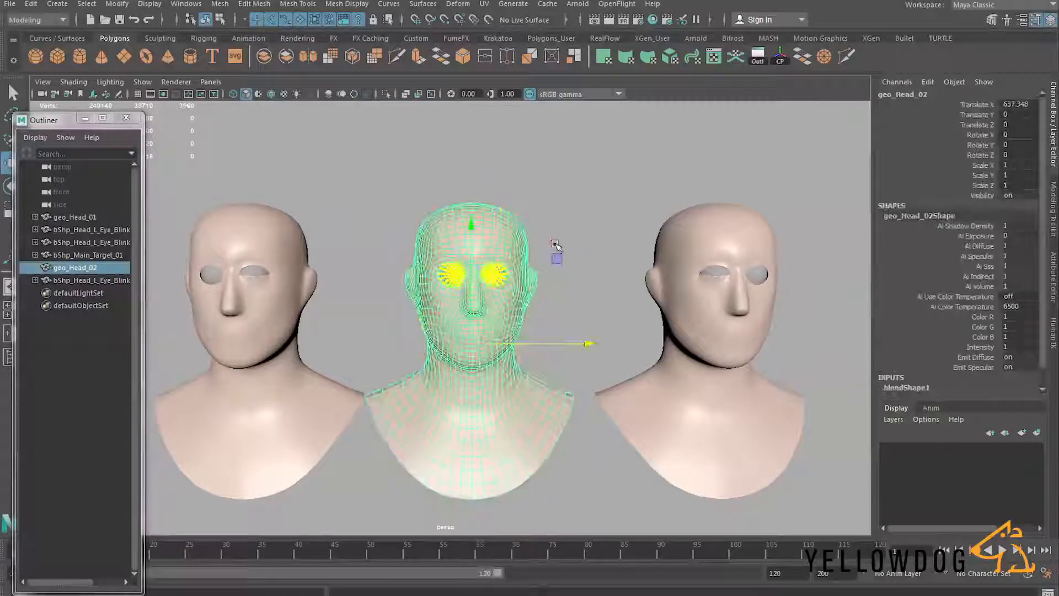
key(Delete)
click(723, 255)
key(Delete)
Duplicate geo_Head_01 and move the copy beyond the last head in the row, to a Translate X of about 670
scroll(507, 296, down, 4)
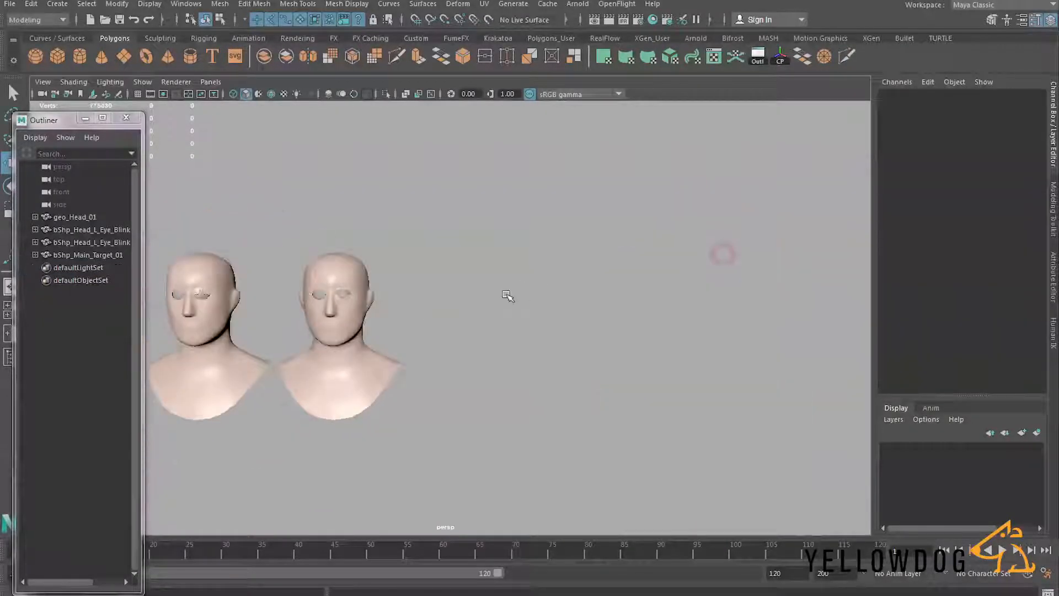
alt+middle_drag(536, 306, 790, 300)
click(176, 266)
key(ctrl+d)
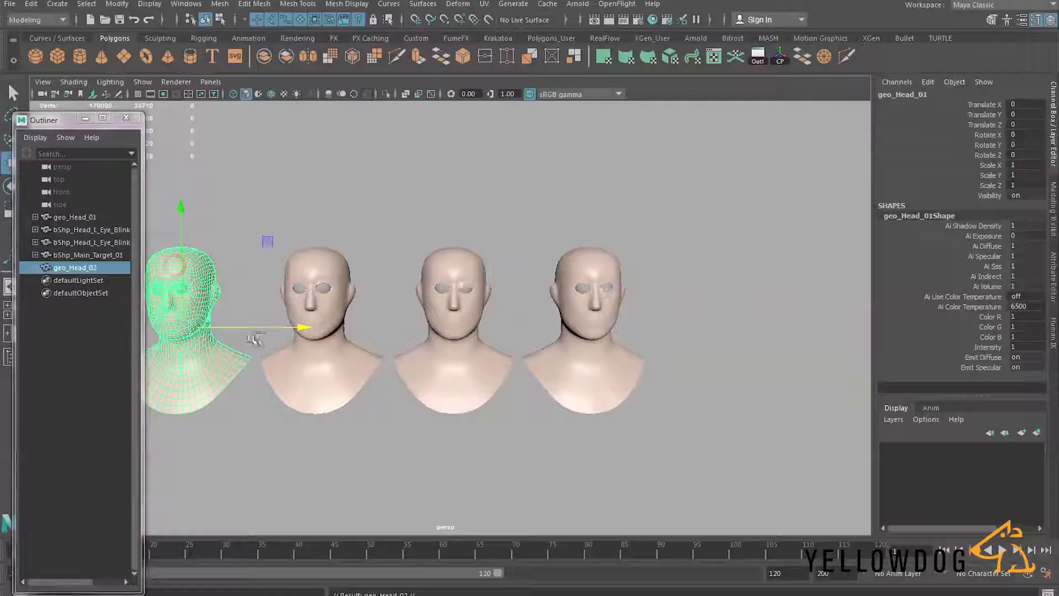
drag(239, 329, 764, 327)
key(f)
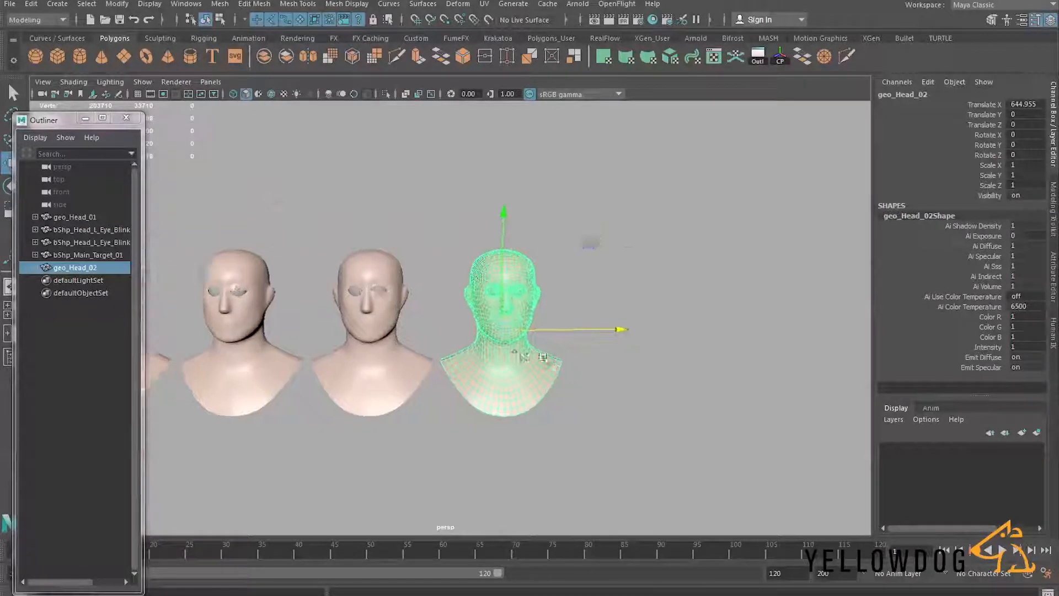
drag(628, 346, 664, 345)
Rename the copied head flippedHead_01, and duplicate it in place under the name wrappedHead_01
click(936, 94)
text(flipped)
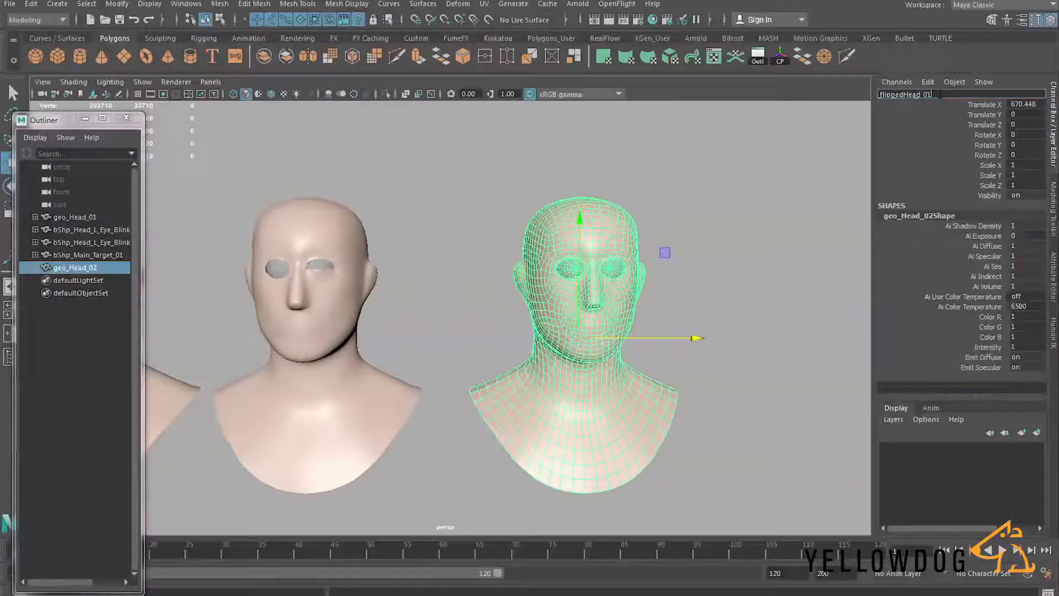
key(Return)
key(ctrl+d)
click(905, 95)
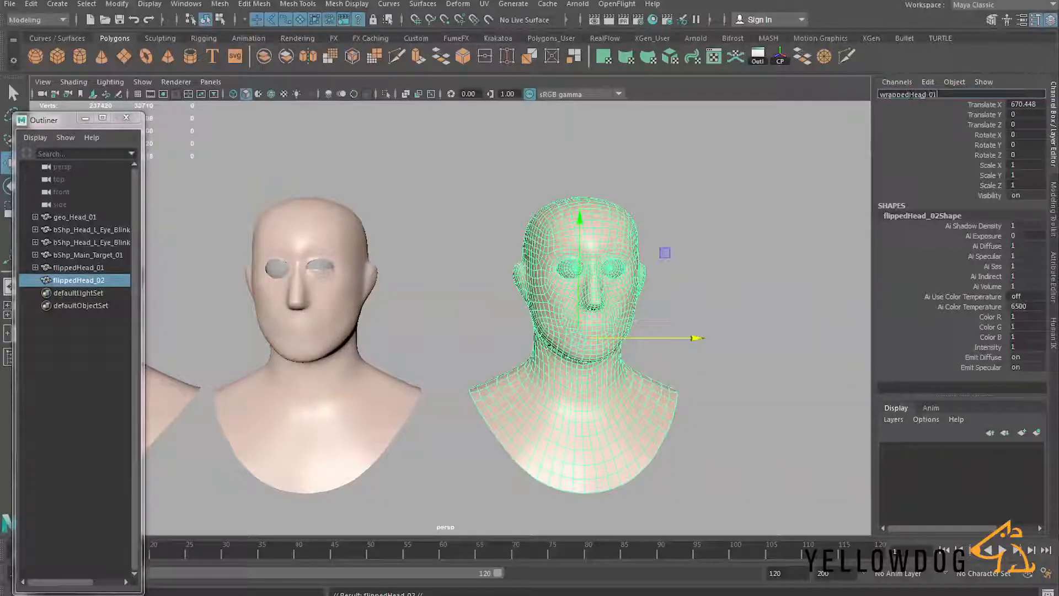
key(Return)
Mirror flippedHead_01 by setting its Scale X to -1
click(72, 271)
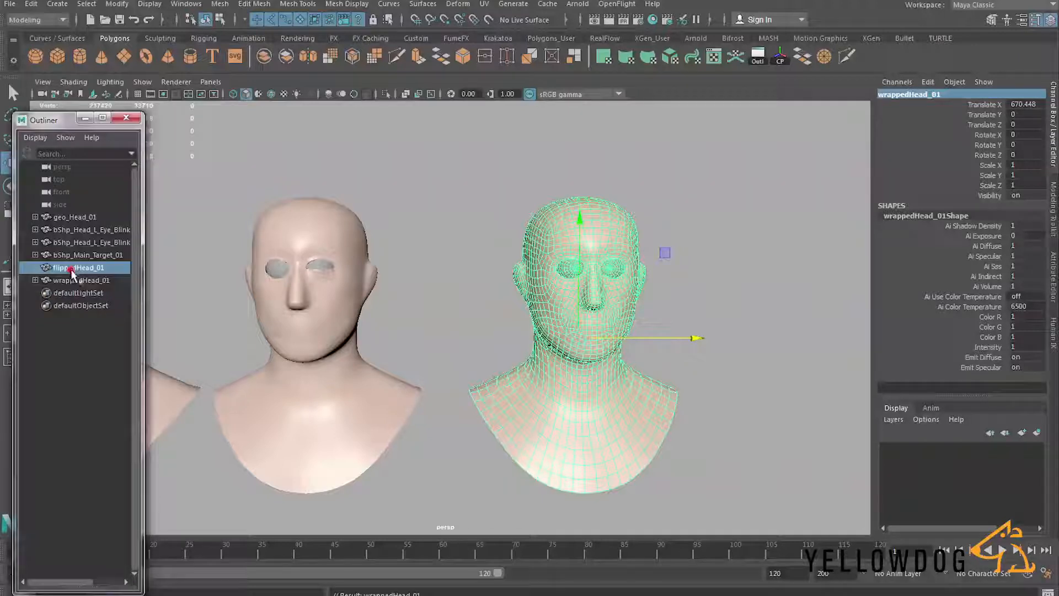
alt+middle_drag(705, 302, 591, 305)
key(F9)
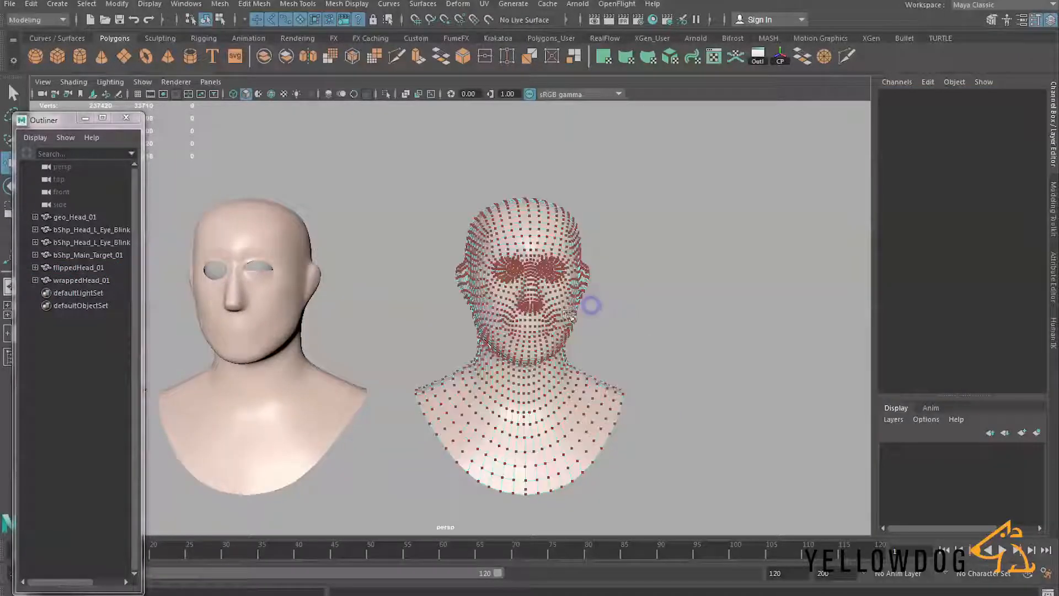
click(65, 268)
key(f)
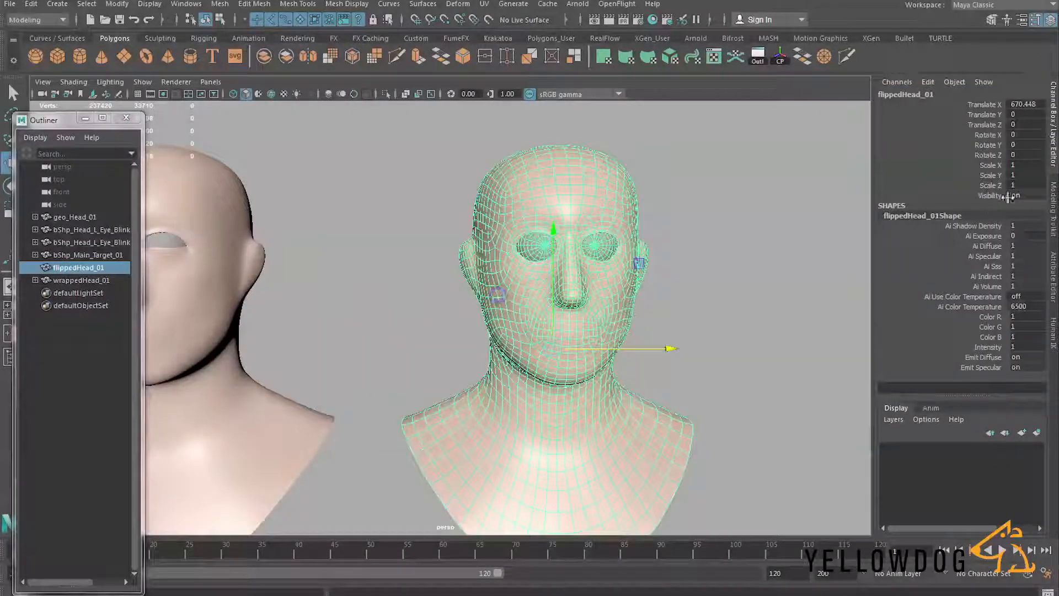
click(1026, 165)
text(-1)
key(Return)
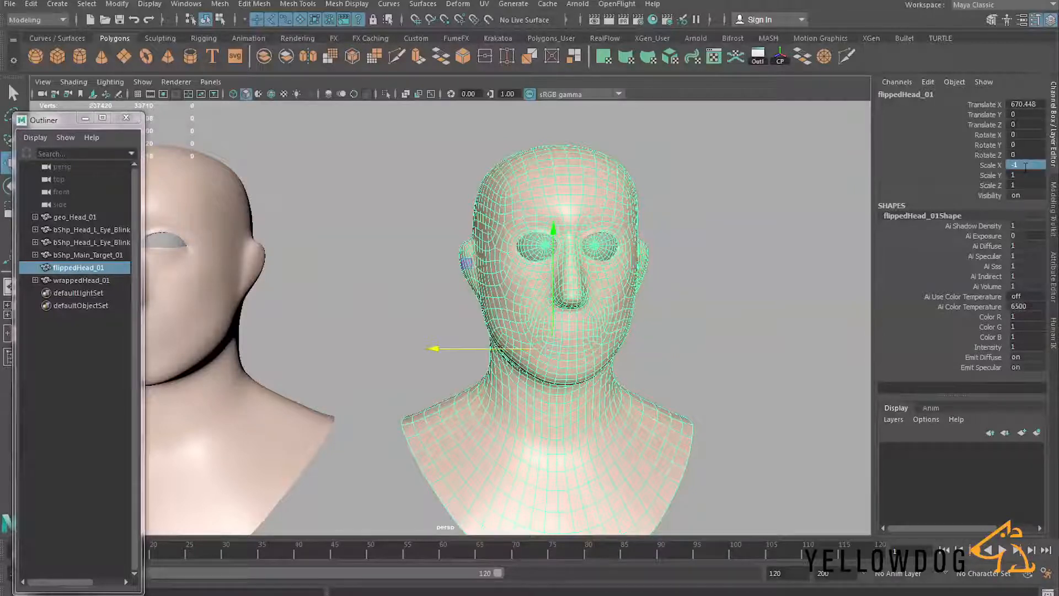
Create a blend shape on flippedHead_01 with bShp_Head_L_Eye_Blink_LowerLid_01 as its target
scroll(527, 321, down, 2)
alt+middle_drag(348, 317, 448, 313)
click(351, 298)
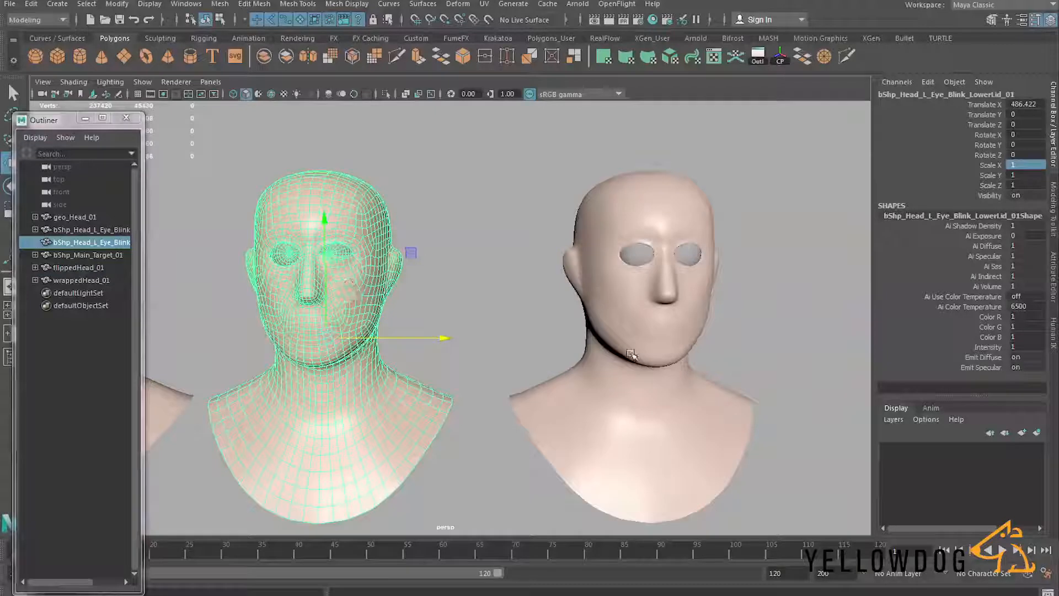
shift+click(695, 302)
scroll(574, 303, up, 2)
click(458, 3)
click(474, 26)
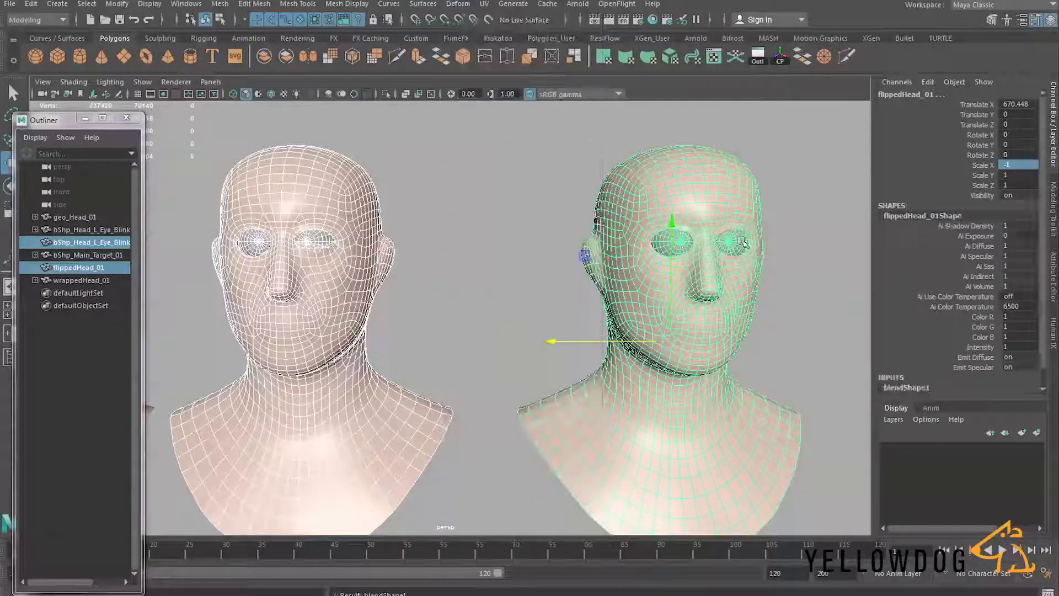
Delete the geo_L_Eye_01 and geo_R_Eye_01 meshes parented under flippedHead_01
scroll(945, 375, down, 2)
click(908, 348)
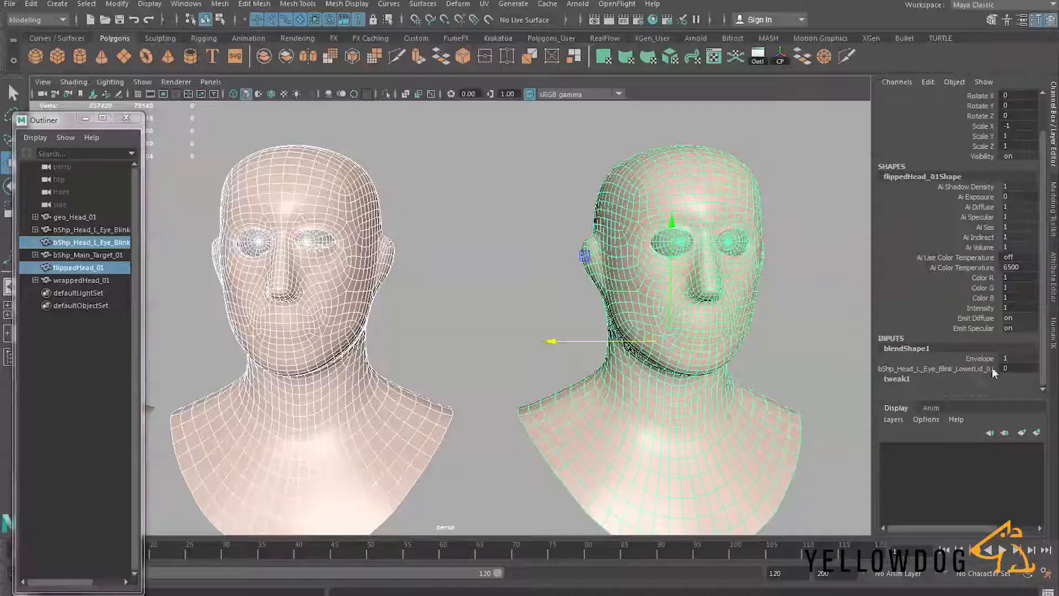
alt+middle_drag(707, 298, 552, 291)
scroll(552, 292, up, 1)
alt+middle_drag(628, 281, 551, 292)
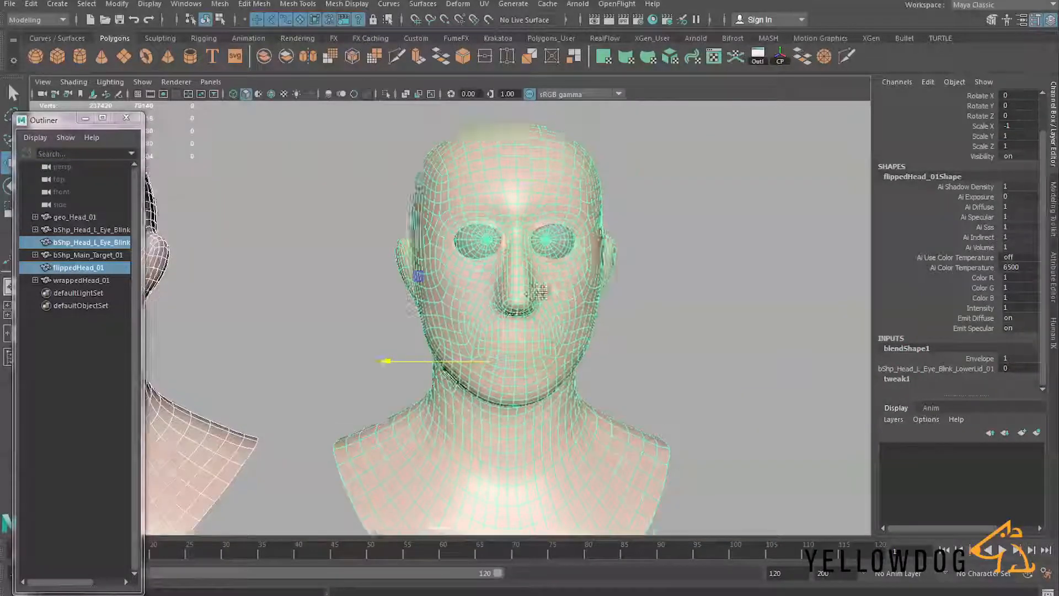
scroll(552, 292, up, 1)
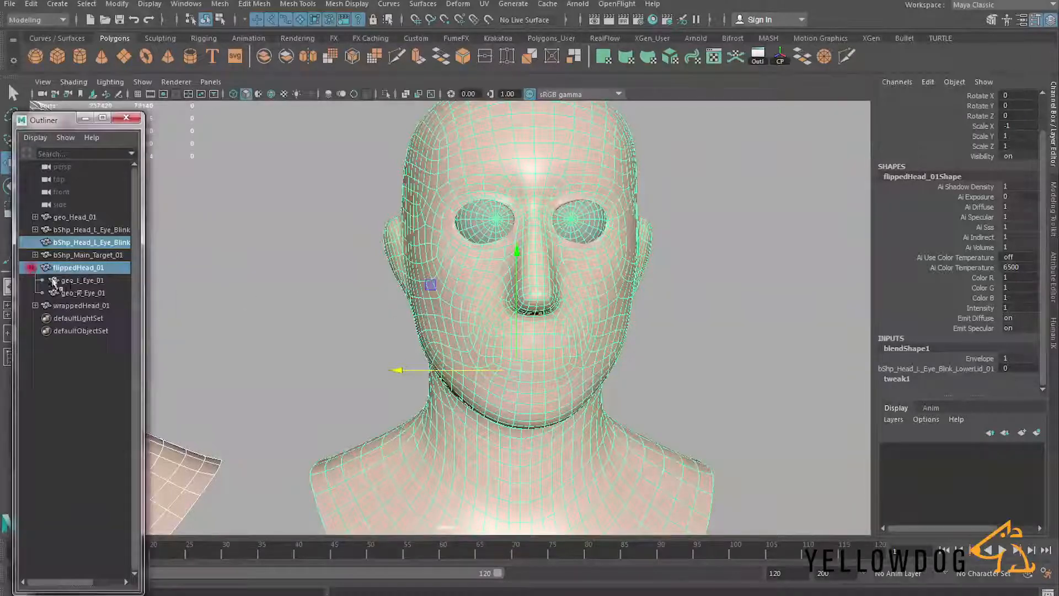
click(35, 267)
click(77, 280)
ctrl+click(72, 293)
key(Delete)
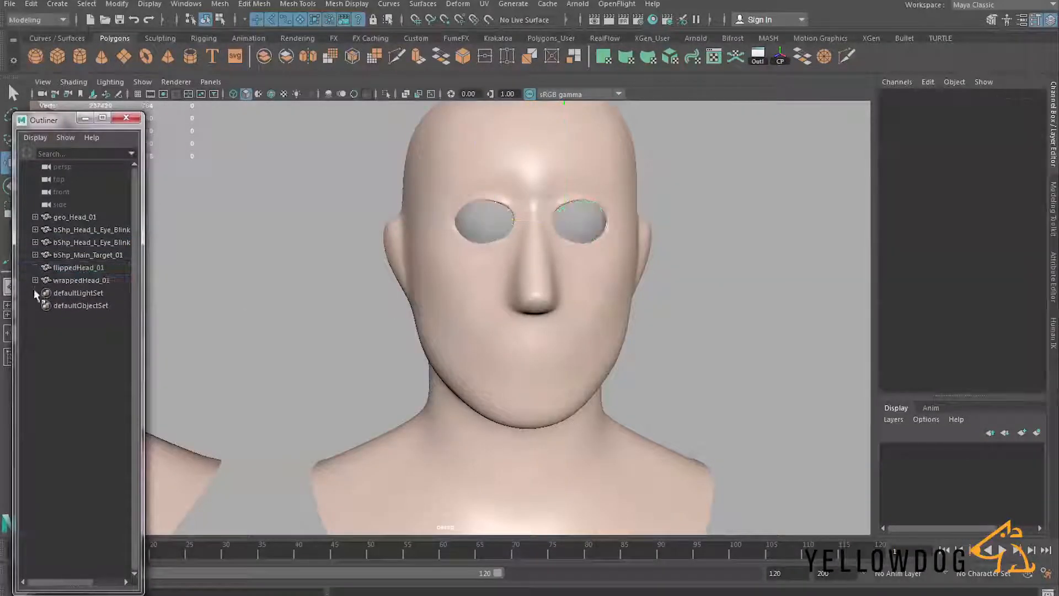
Delete both eye meshes parented under wrappedHead_01
click(35, 281)
ctrl+click(77, 305)
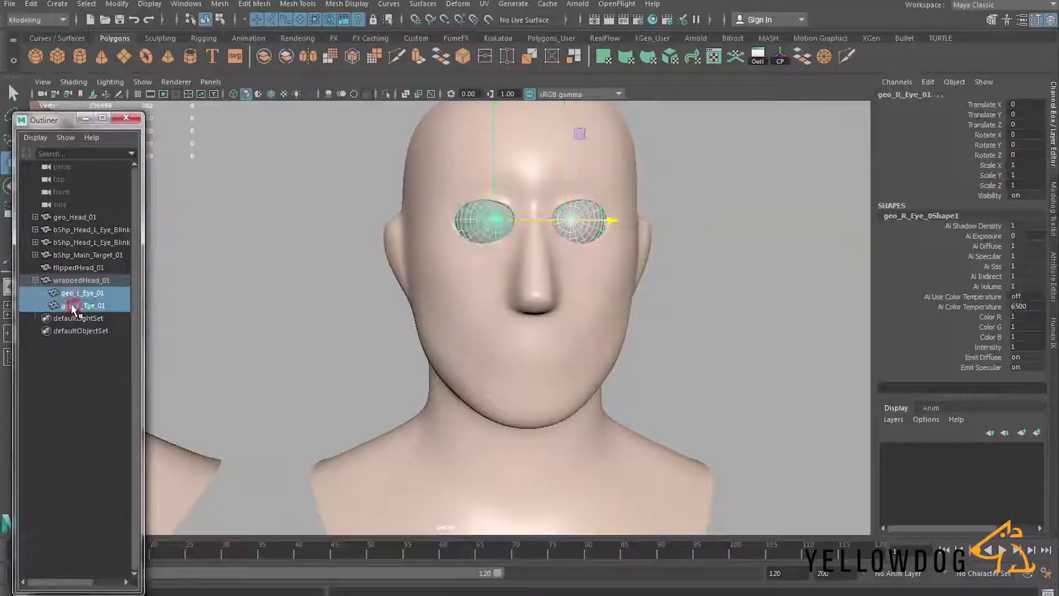
key(Delete)
Apply a Wrap deformer to wrappedHead_01 with flippedHead_01 as its influence
click(81, 282)
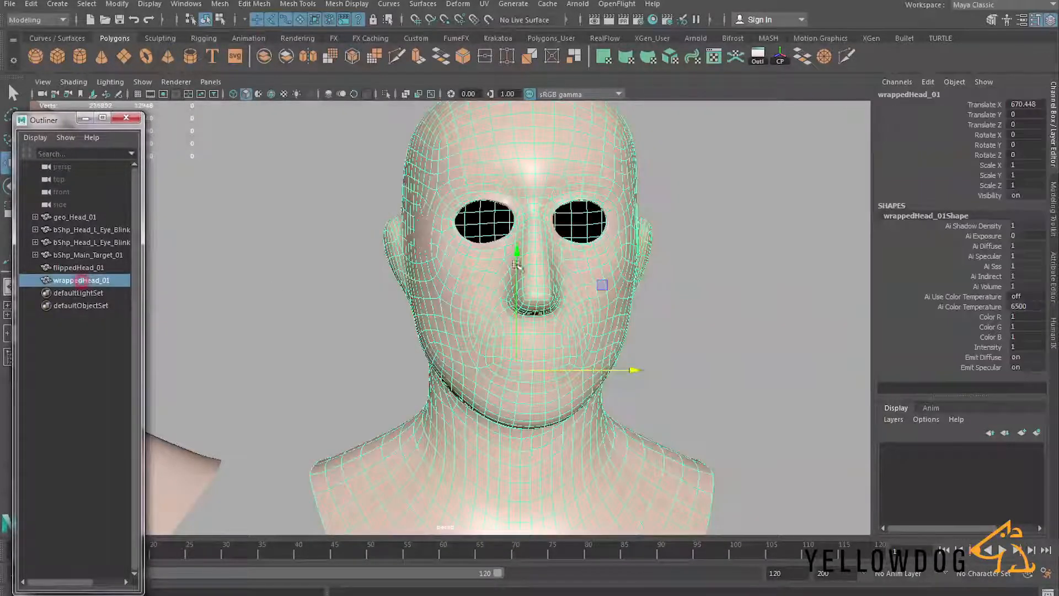
ctrl+click(77, 268)
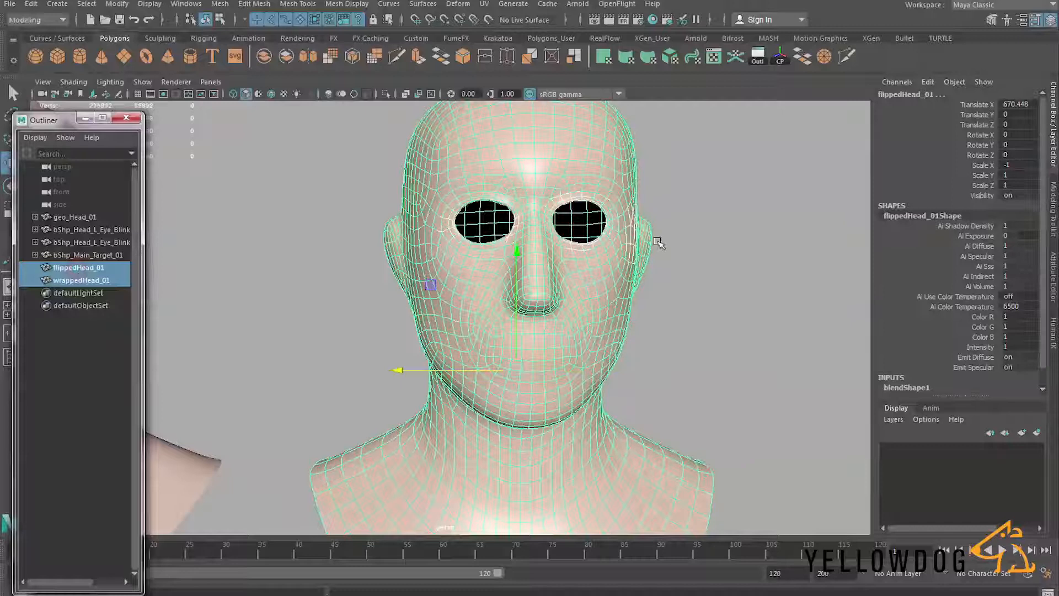
click(457, 4)
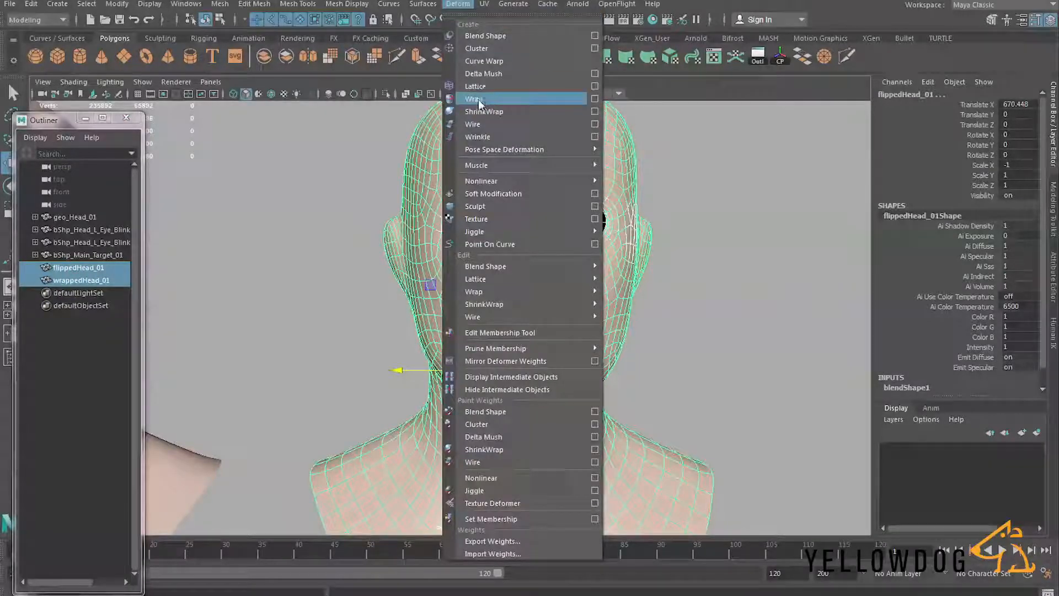
click(481, 98)
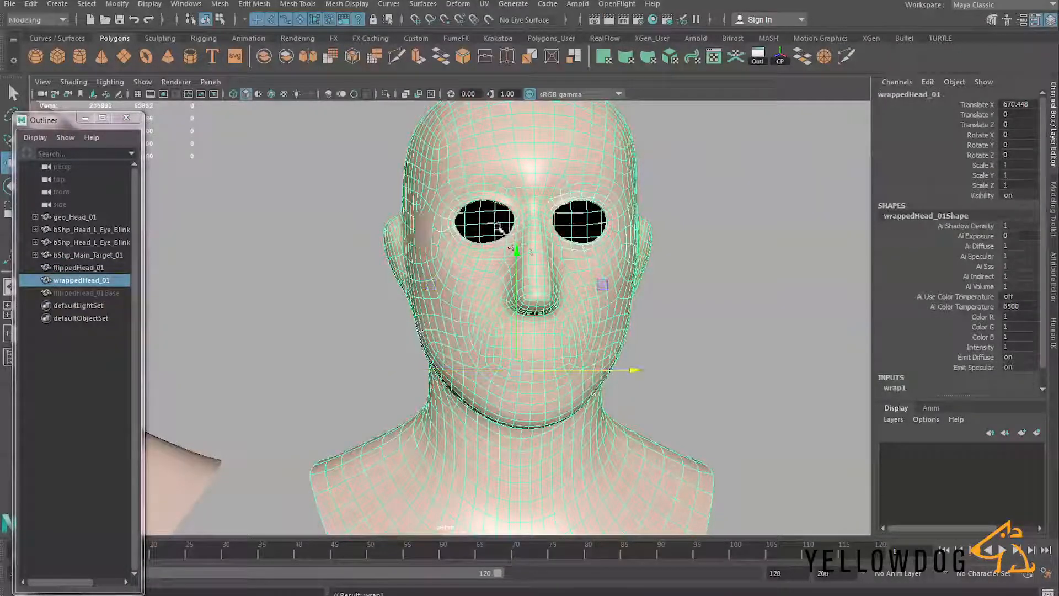
Set the bShp_Head_L_Eye_Blink_LowerLid_01 weight in flippedHead_01's blend shape to 1
click(83, 268)
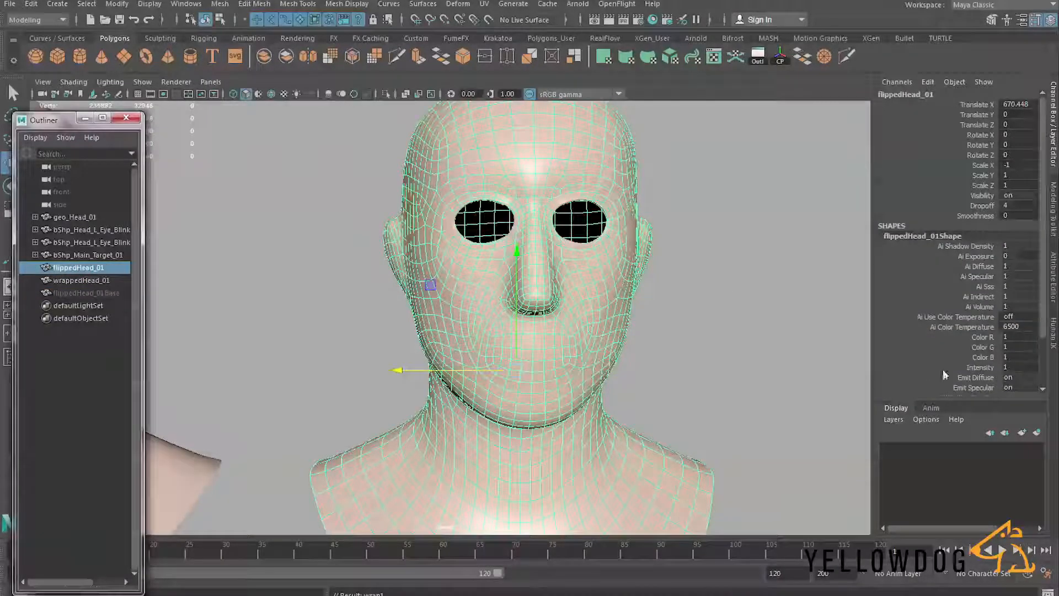
scroll(942, 369, down, 2)
click(908, 349)
click(972, 368)
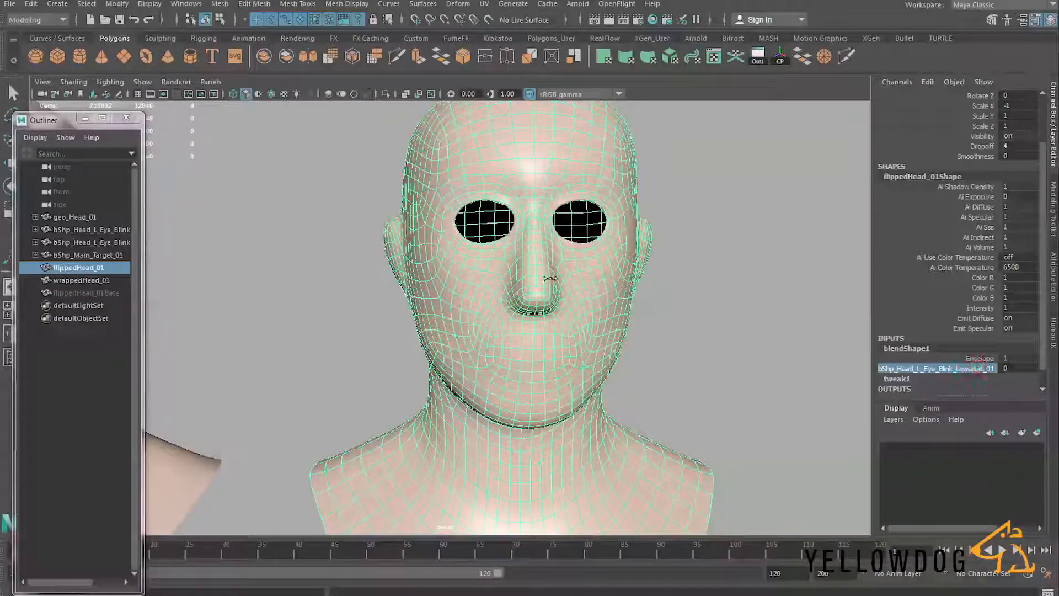
middle_drag(557, 279, 647, 278)
scroll(641, 277, up, 5)
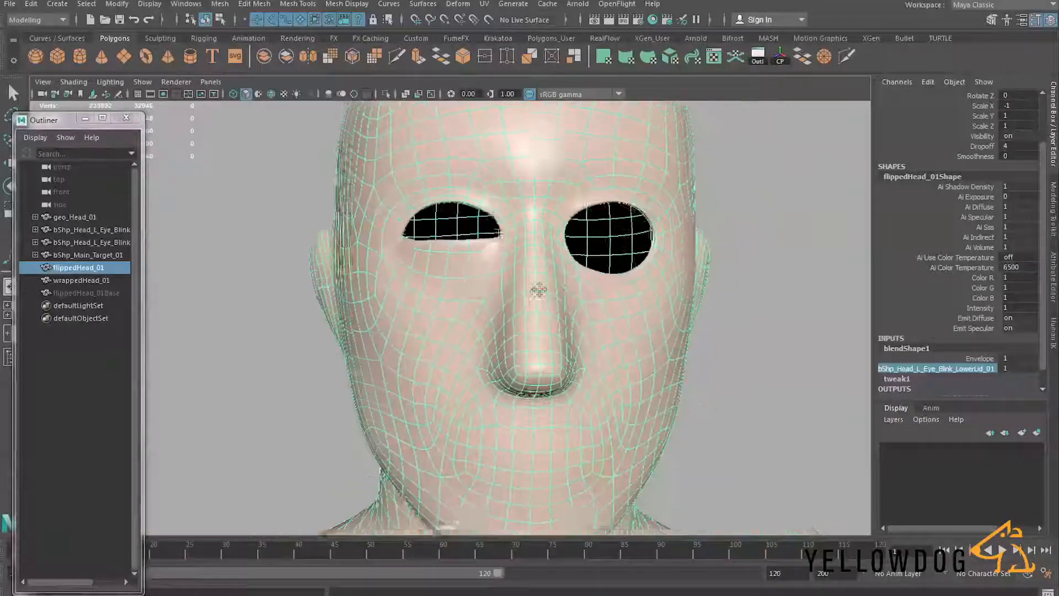
Isolate wrappedHead_01 in the view and delete its construction history
click(82, 280)
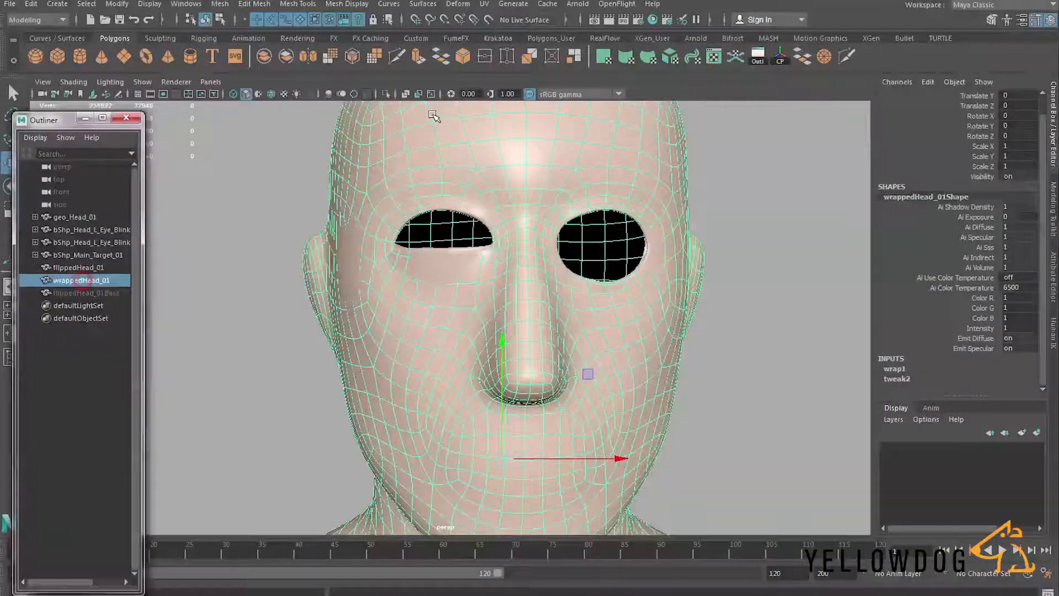
click(386, 94)
scroll(469, 253, up, 2)
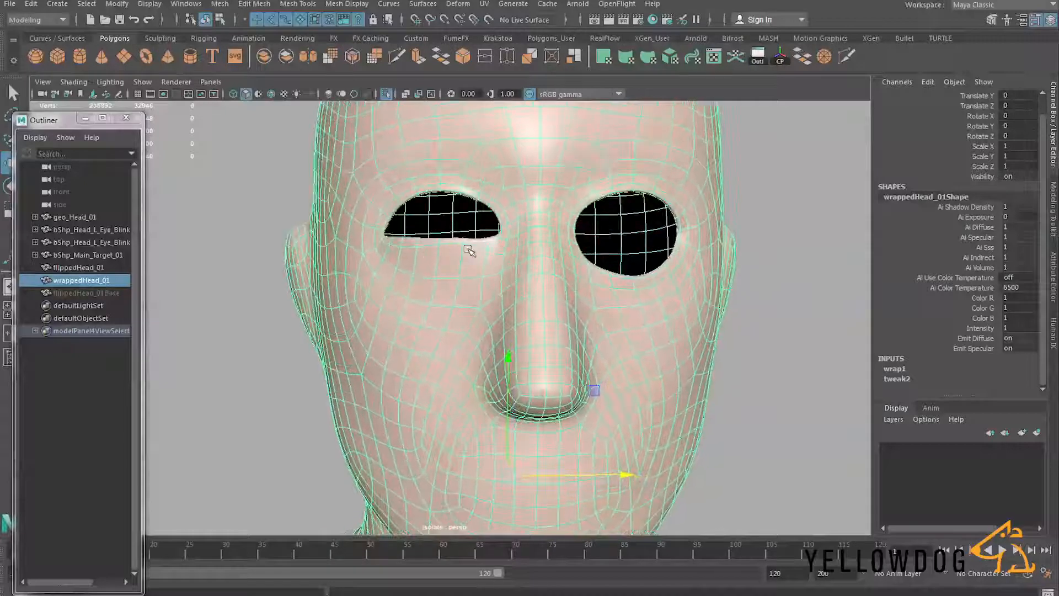
scroll(993, 166, up, 1)
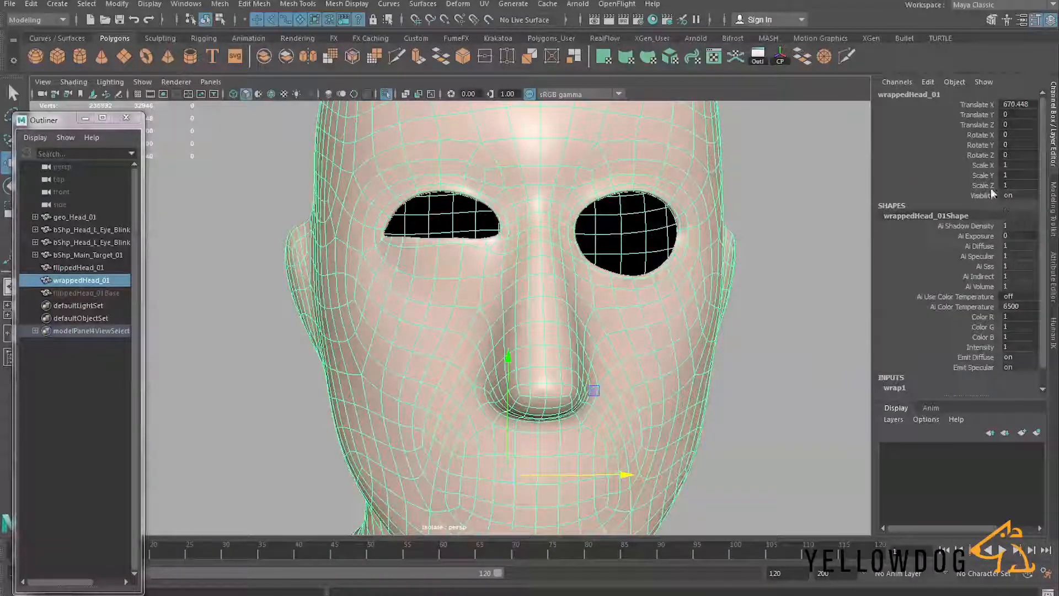
click(26, 5)
mouse_move(110, 151)
click(281, 159)
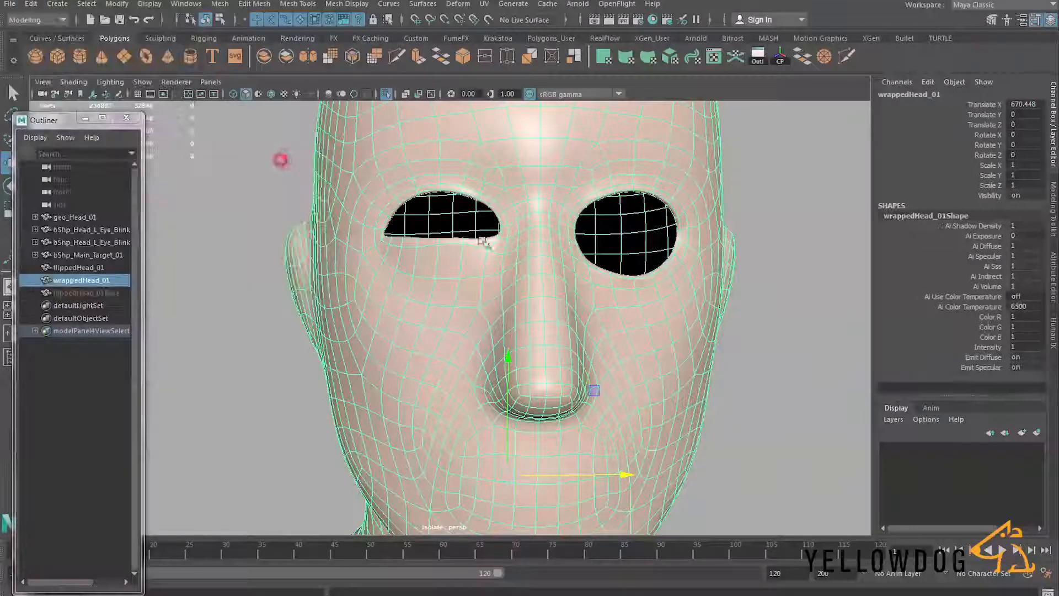
Delete flippedHead_01 and its wrap base mesh flippedHead_01Base, and turn off isolation to show all heads
click(74, 292)
click(76, 268)
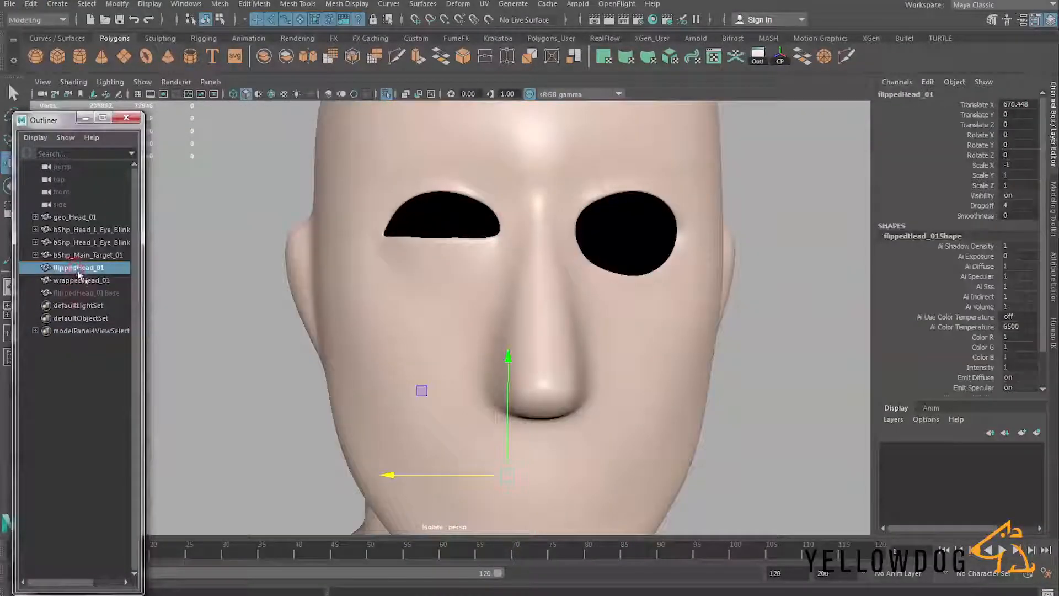
key(Delete)
click(81, 280)
key(Delete)
scroll(490, 285, down, 5)
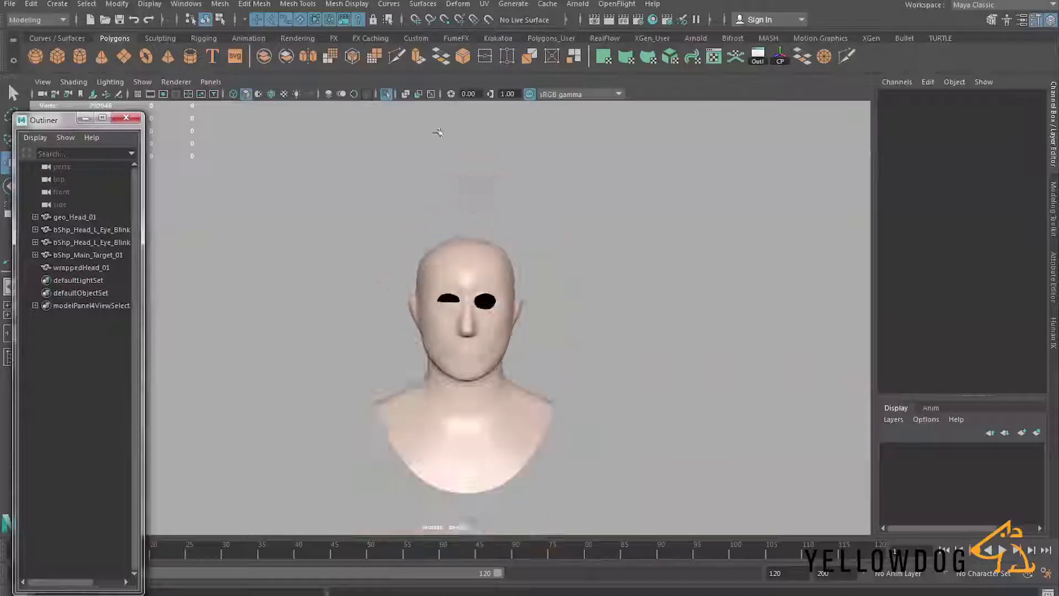
click(386, 96)
alt+middle_drag(445, 309, 587, 285)
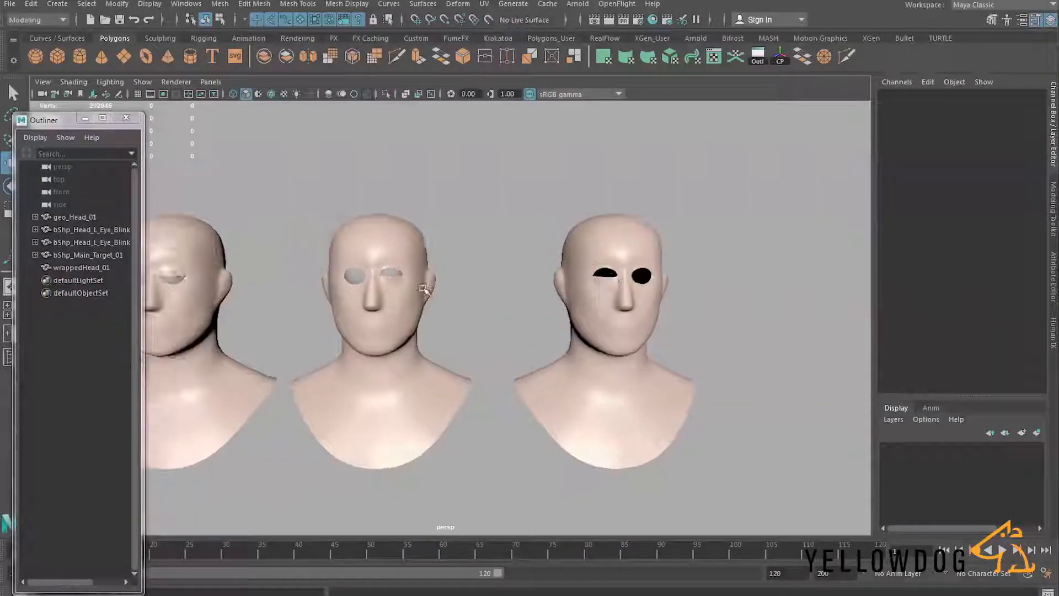
Create a blend shape on bShp_Main_Target_01 with wrappedHead_01 and bShp_Head_L_Eye_Blink_LowerLid_01 as its targets
click(622, 252)
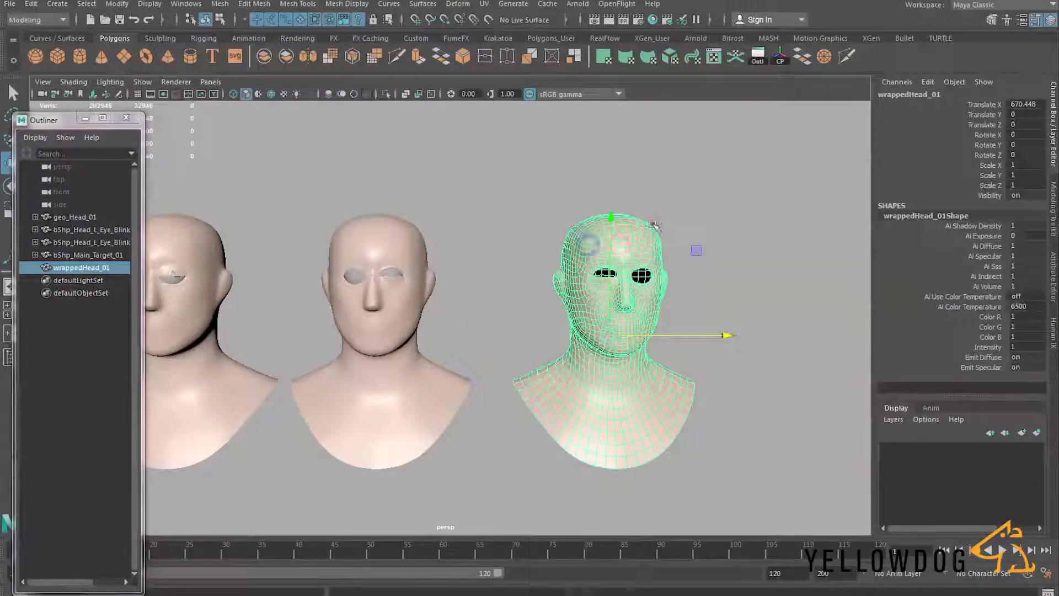
click(714, 213)
click(631, 248)
shift+click(385, 241)
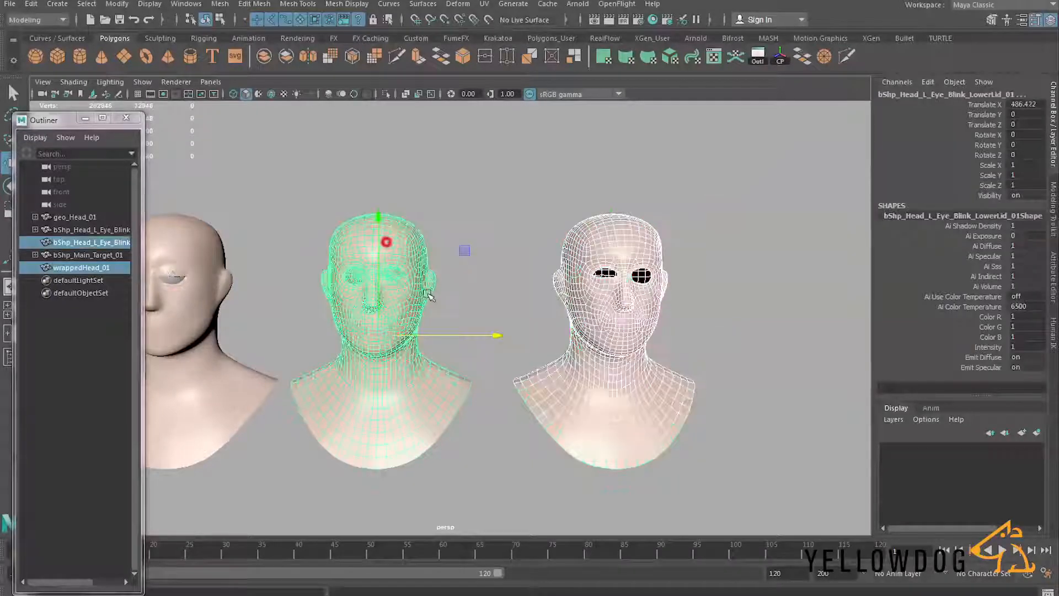
scroll(334, 304, down, 3)
alt+middle_drag(334, 304, 629, 287)
scroll(510, 311, up, 5)
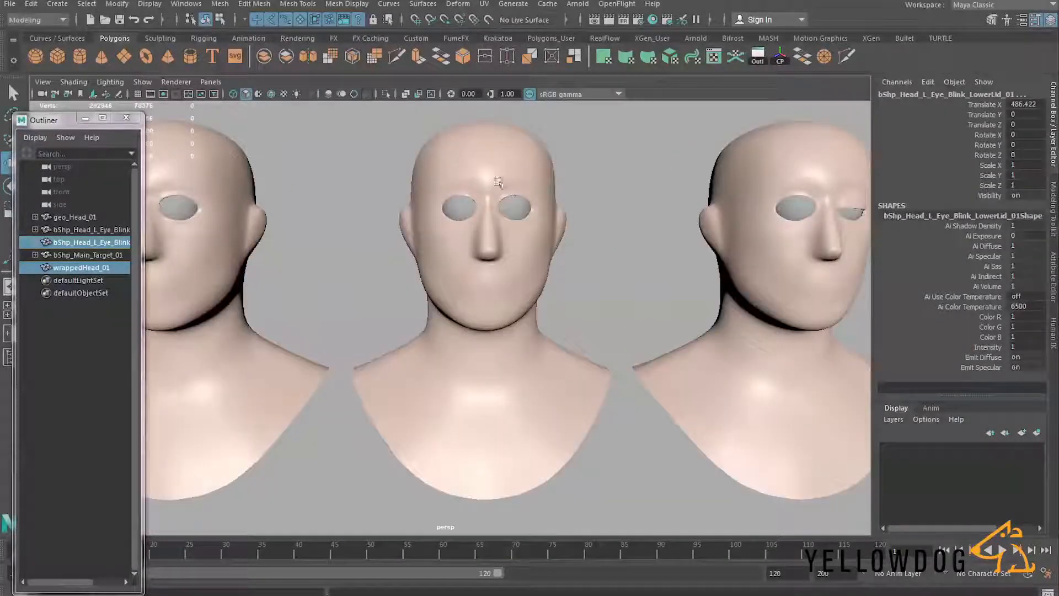
shift+click(492, 170)
scroll(523, 255, up, 5)
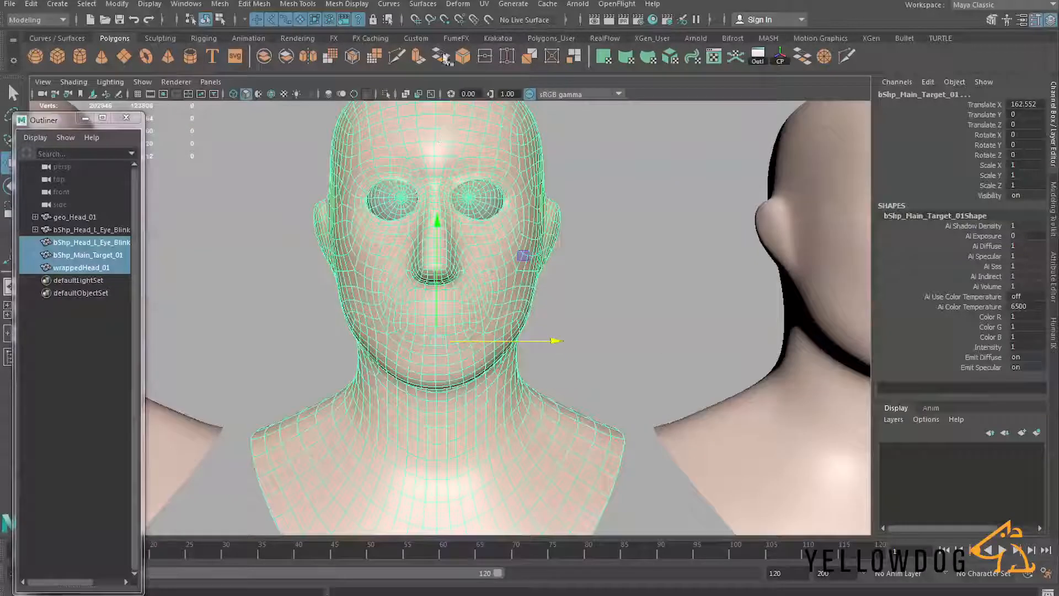
click(456, 7)
click(480, 33)
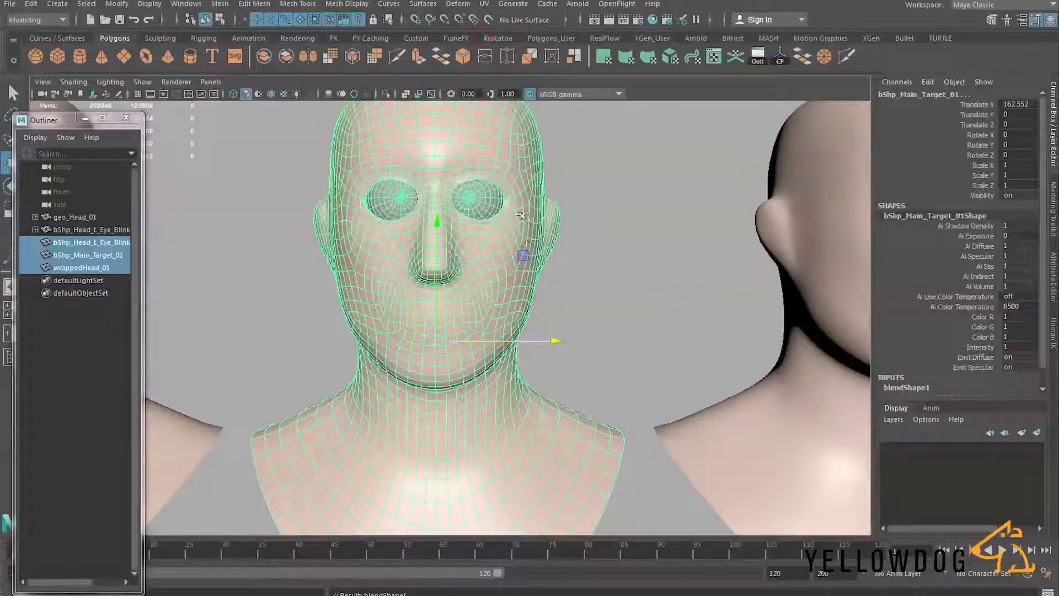
Scrub the wrappedHead_01 and lower-lid blink weights together on bShp_Main_Target_01 to test both lower lids
scroll(457, 264, up, 1)
scroll(458, 264, up, 3)
scroll(917, 324, down, 1)
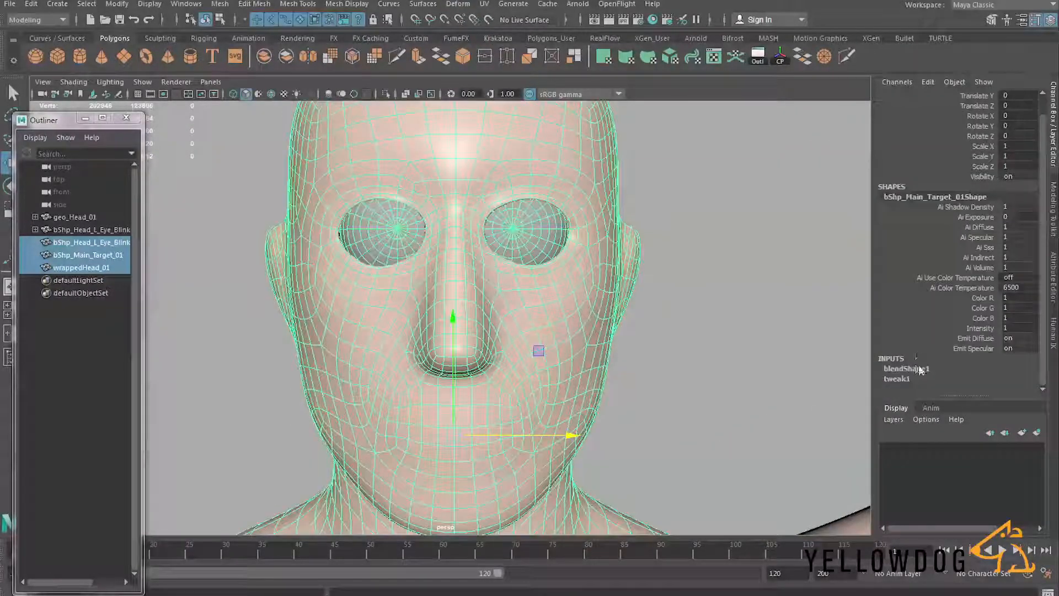
click(901, 369)
click(977, 389)
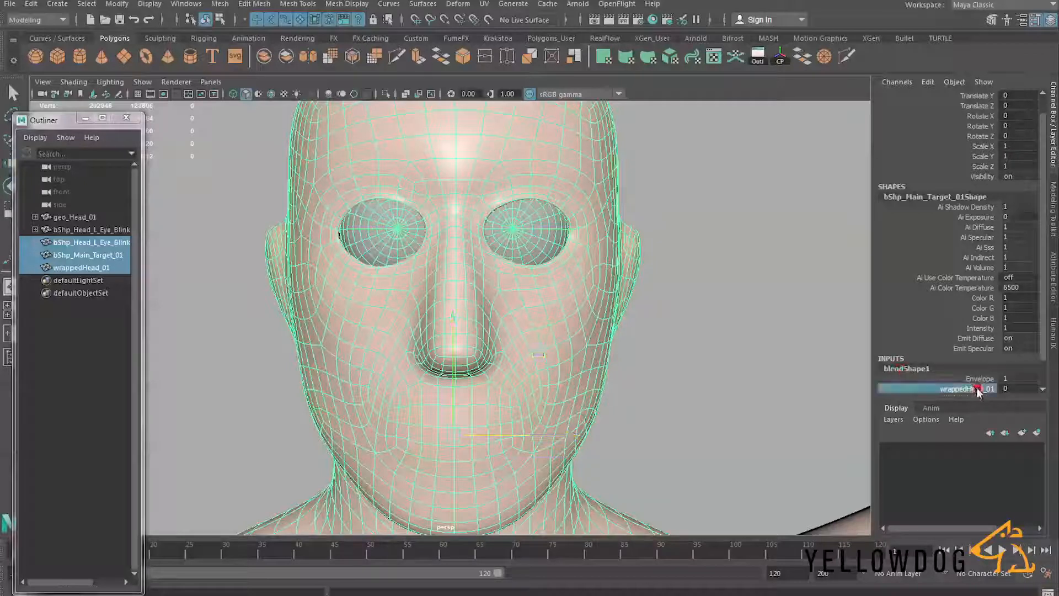
scroll(975, 382, down, 1)
shift+click(971, 372)
middle_drag(592, 285, 516, 281)
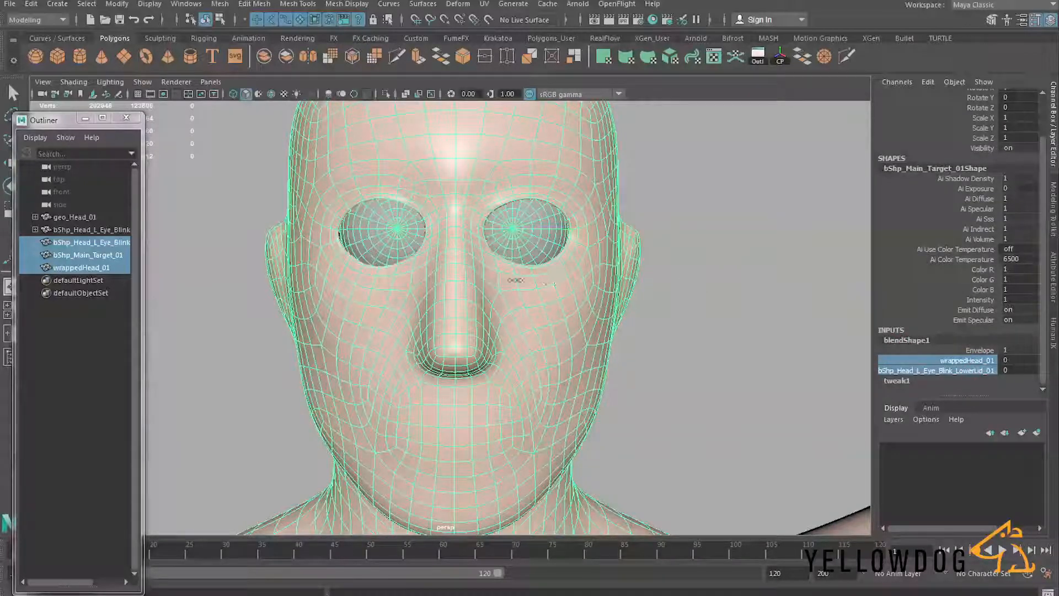
Hide both eyeballs of bShp_Main_Target_01
key(w)
click(411, 293)
click(415, 246)
key(h)
click(562, 226)
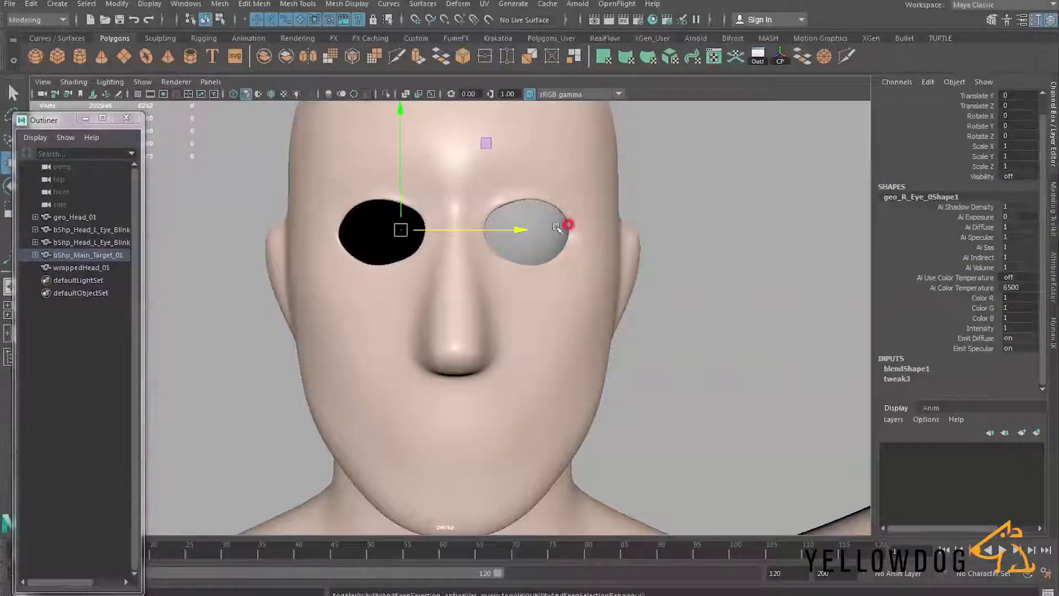
key(h)
Set the wrappedHead_01 and bShp_Head_L_Eye_Blink_LowerLid_01 weights in bShp_Main_Target_01's blend shape to 1
click(561, 173)
click(926, 368)
scroll(981, 363, down, 1)
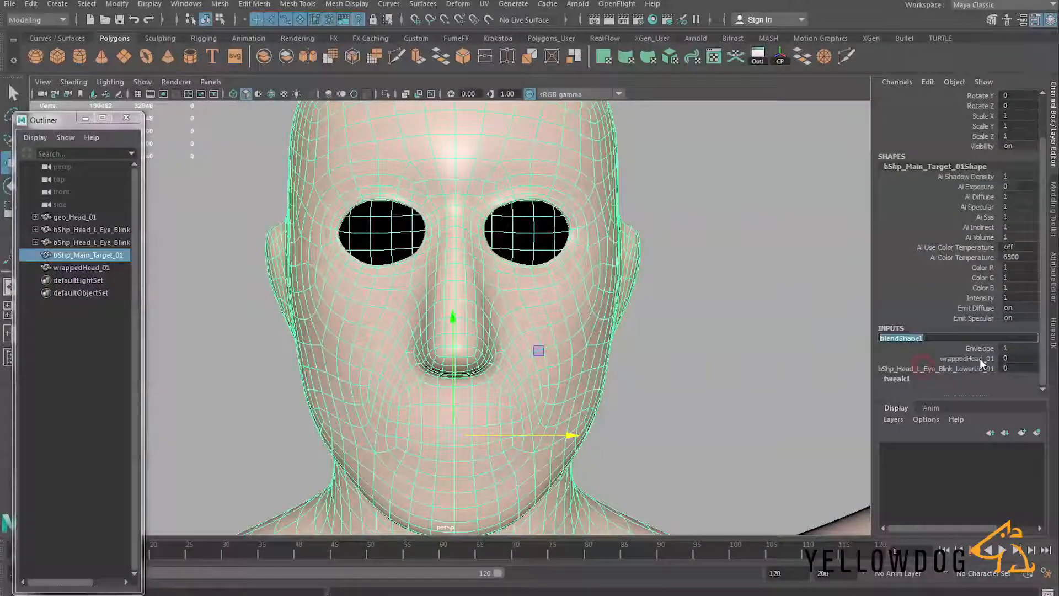
drag(982, 360, 981, 369)
middle_drag(500, 307, 463, 301)
alt+drag(442, 291, 613, 301)
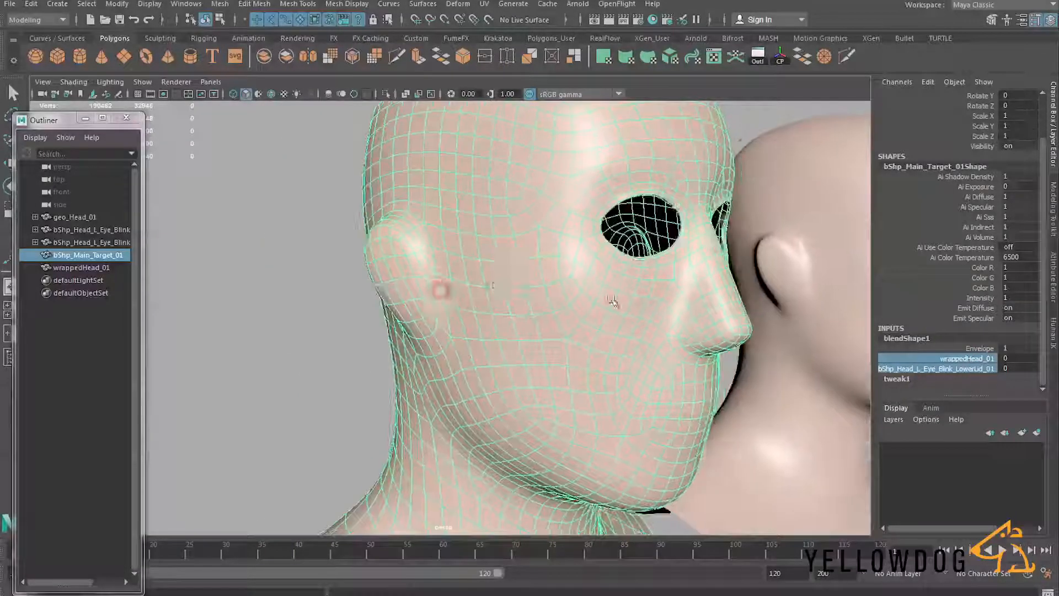
alt+right_drag(612, 301, 568, 312)
alt+drag(532, 317, 437, 337)
middle_drag(457, 327, 498, 325)
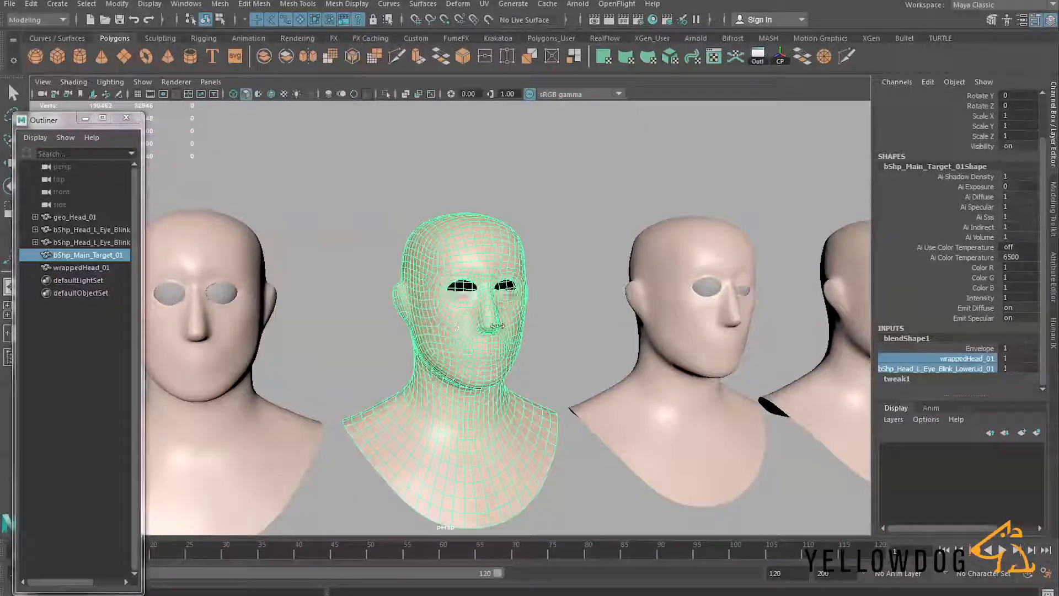